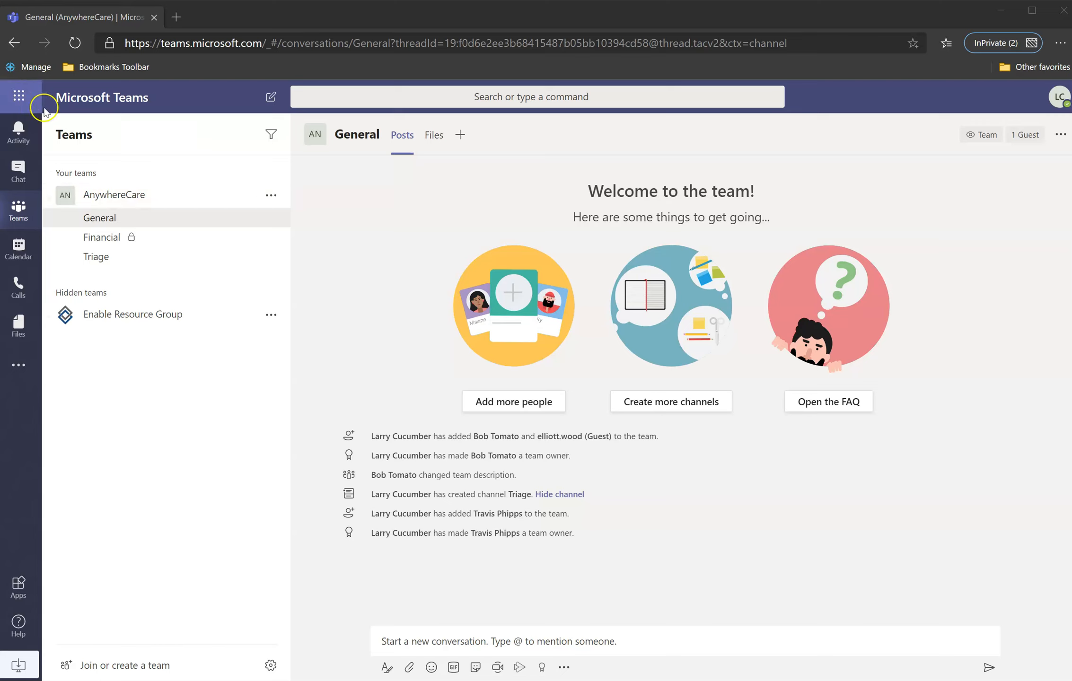
Open the Teams app launcher to list Outlook, OneDrive, Word, Excel and other Office 365 apps
left_click(19, 102)
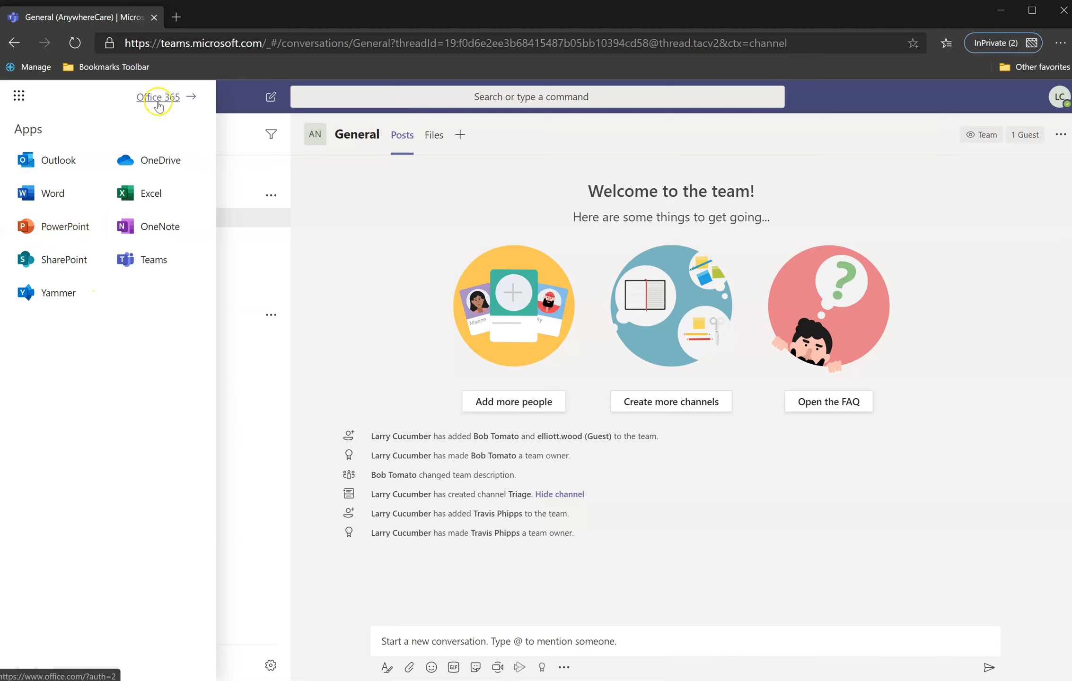
Go to the Office 365 home page from the app launcher flyout
left_click(154, 100)
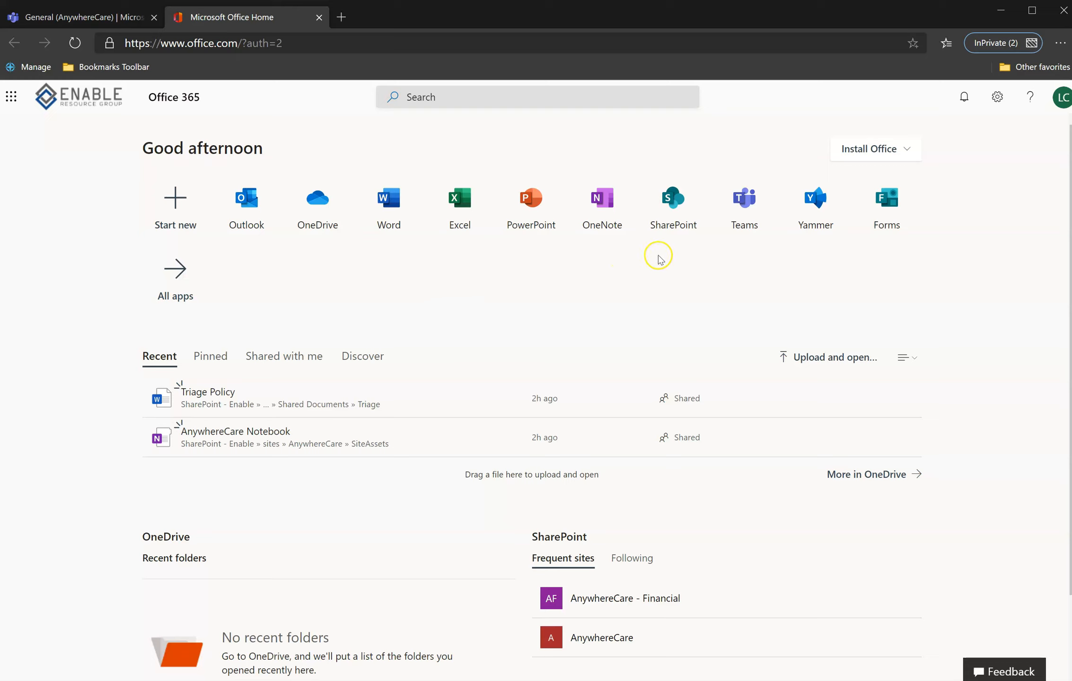
Launch Forms, dismiss the welcome message, and open the AnywhereCare group's forms under Group forms
left_click(895, 219)
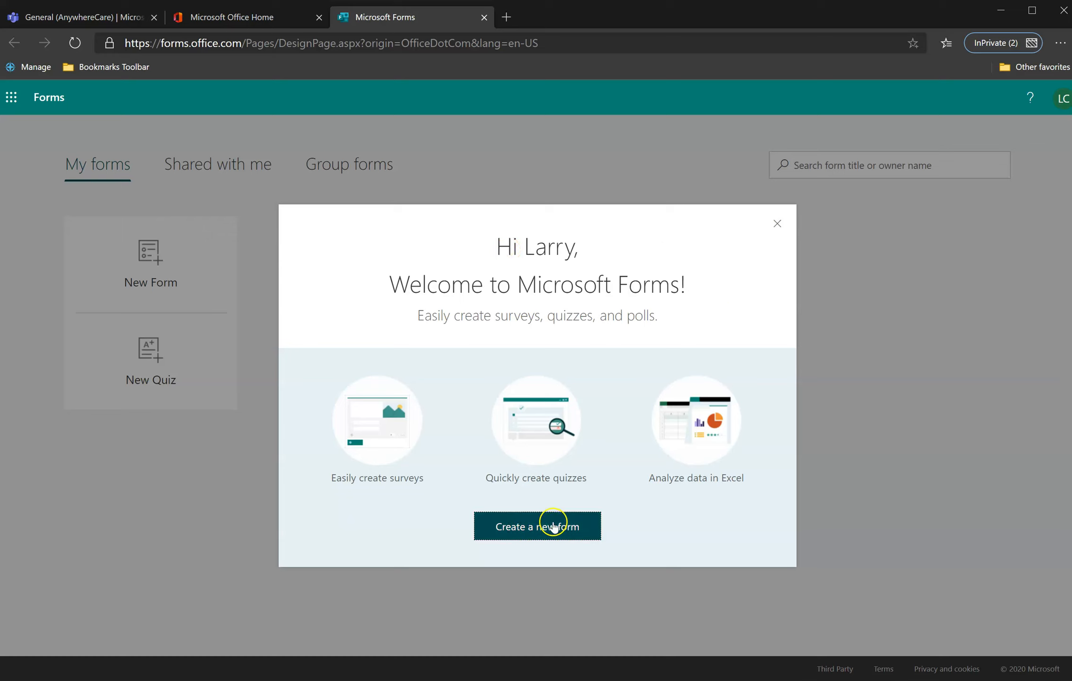
left_click(776, 221)
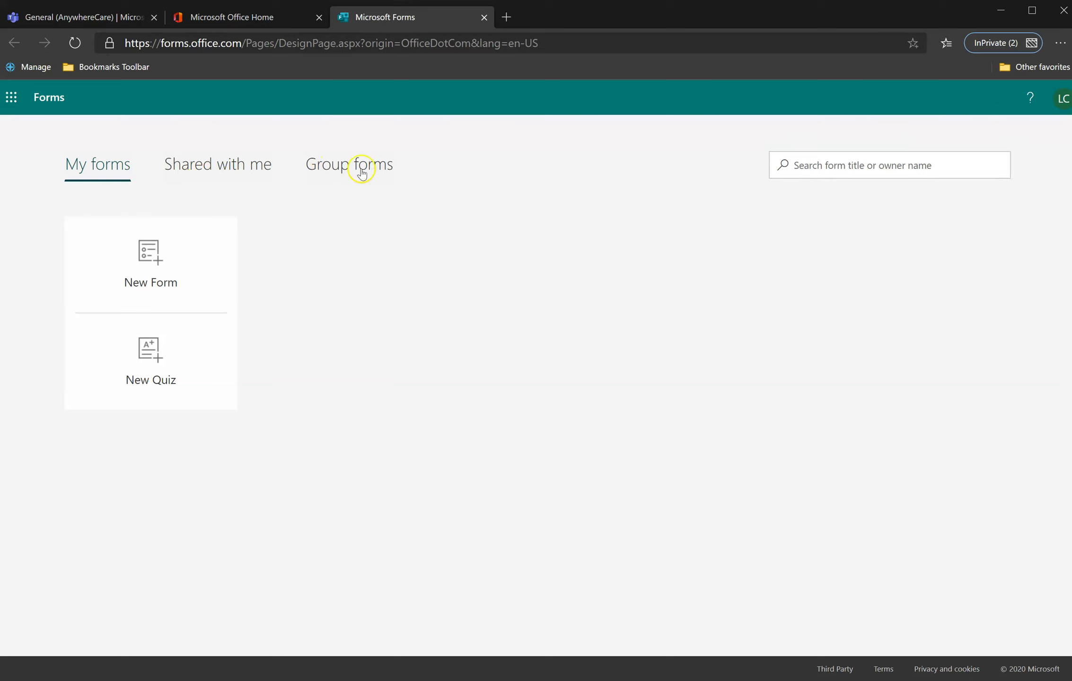
left_click(338, 175)
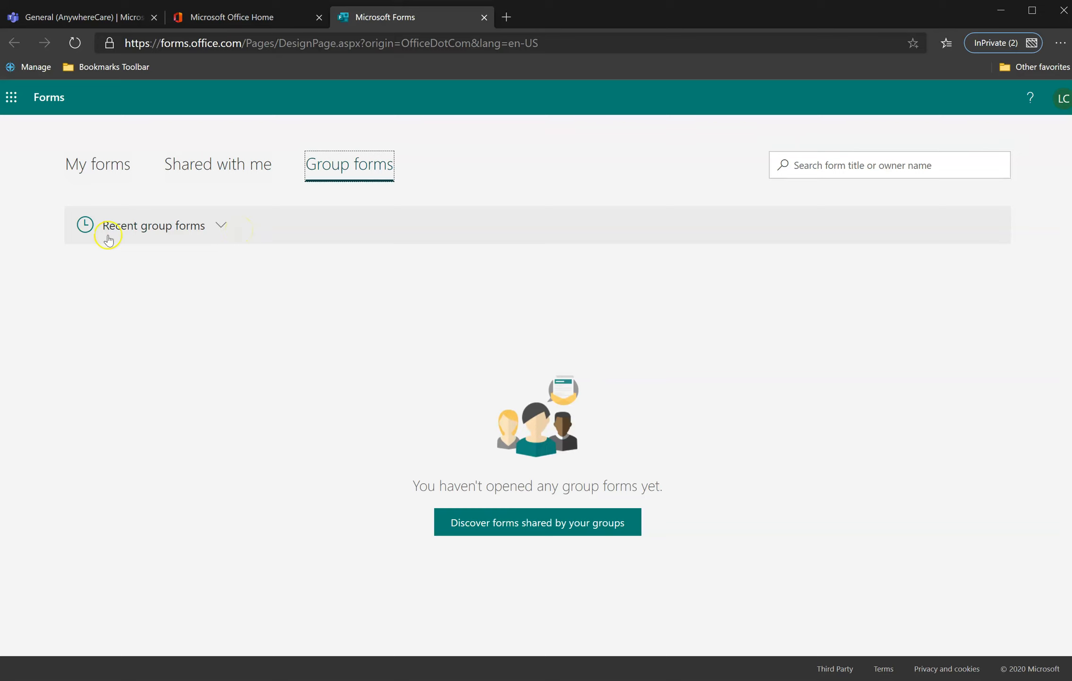
left_click(220, 229)
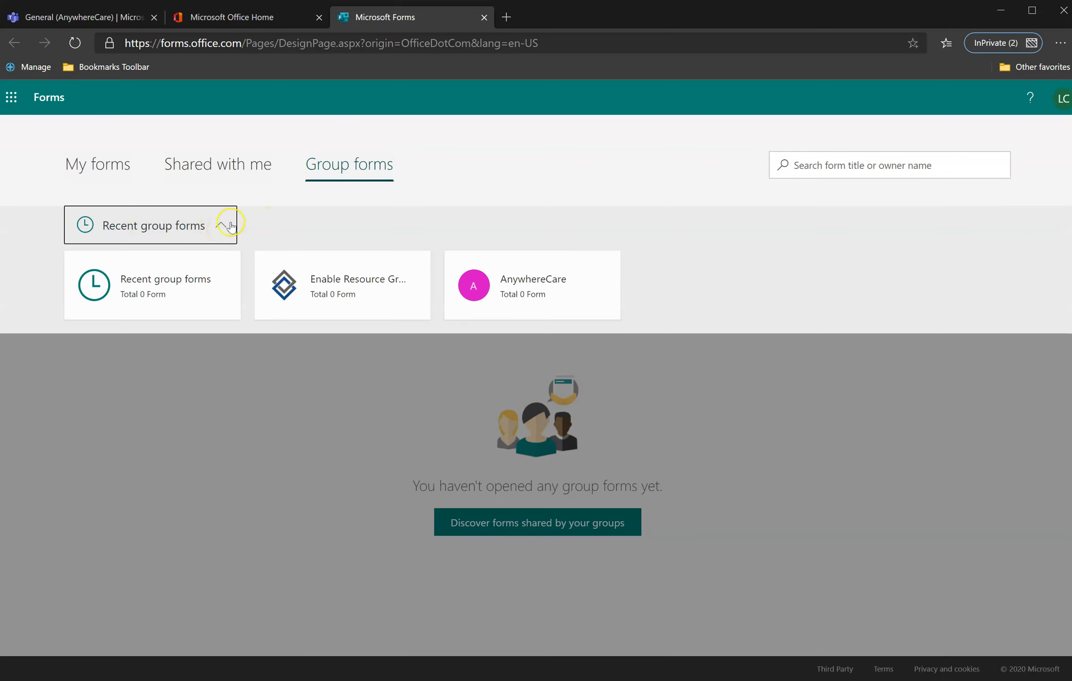
left_click(547, 291)
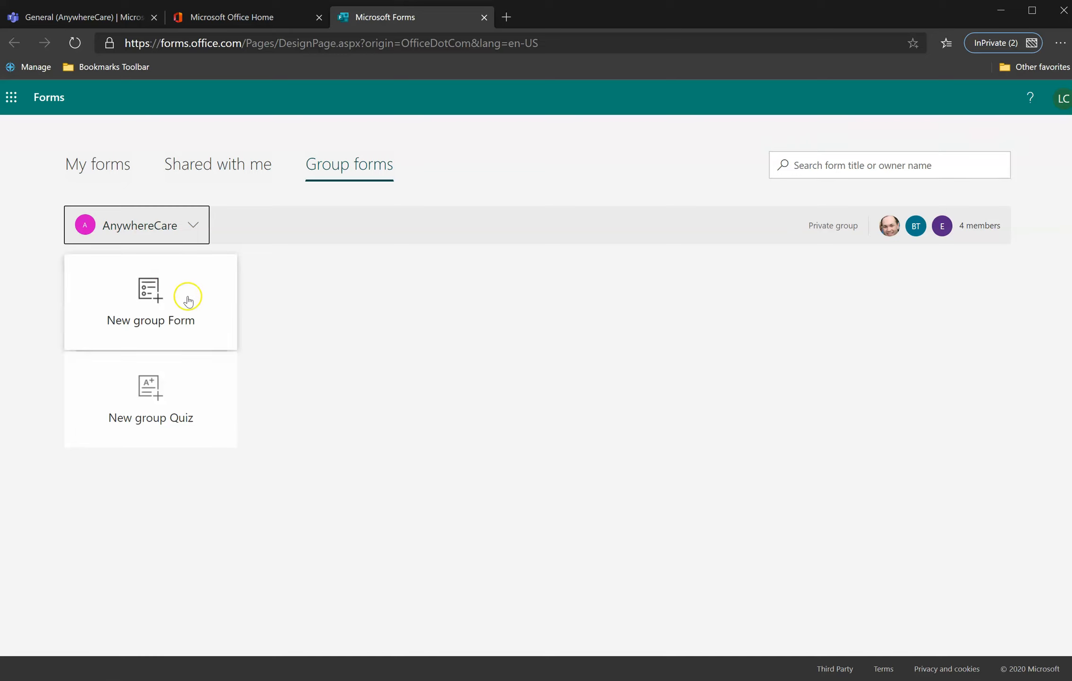
Start a new AnywhereCare group form titled 'Care Request', described 'Tell us how we can help you.'
left_click(174, 311)
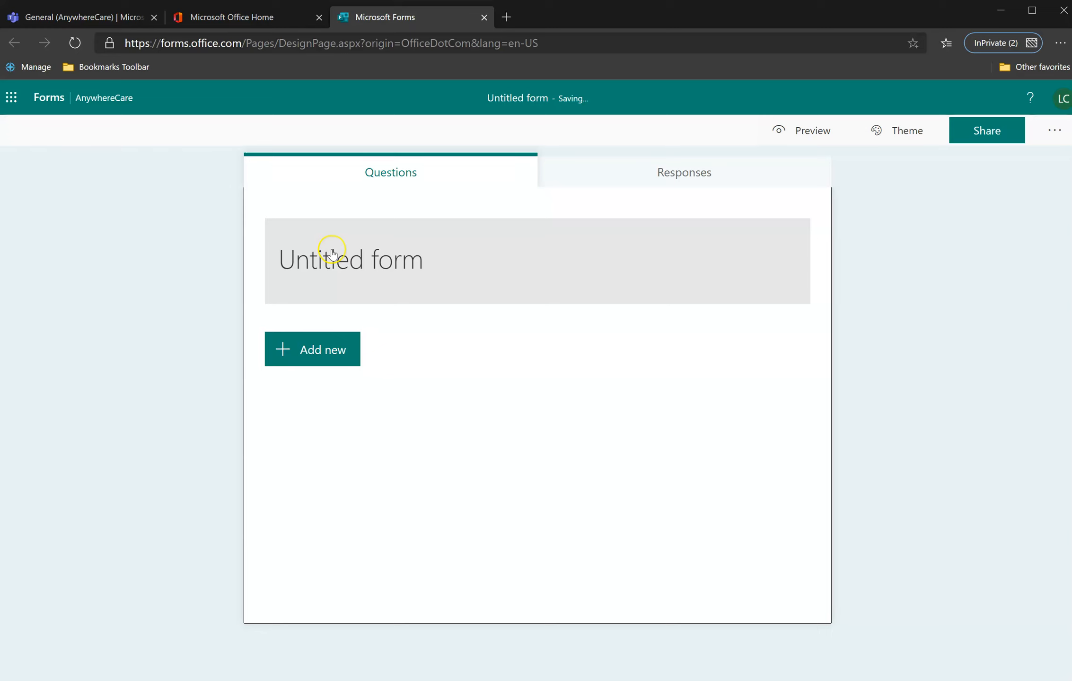
left_click(331, 255)
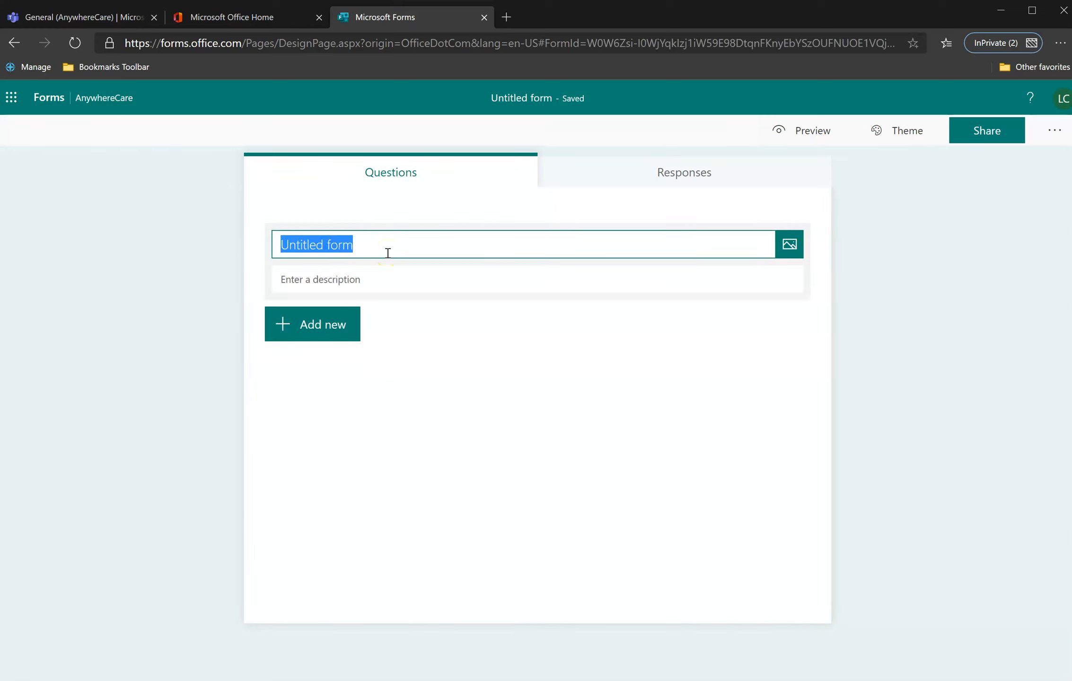
type("Car")
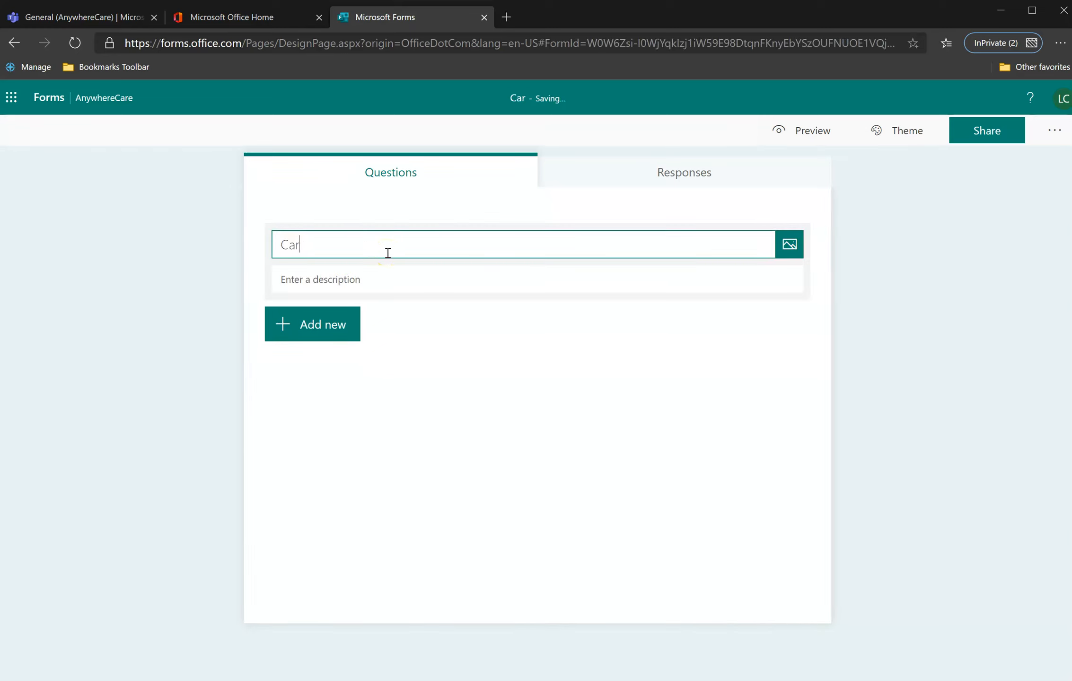
type("e Requ")
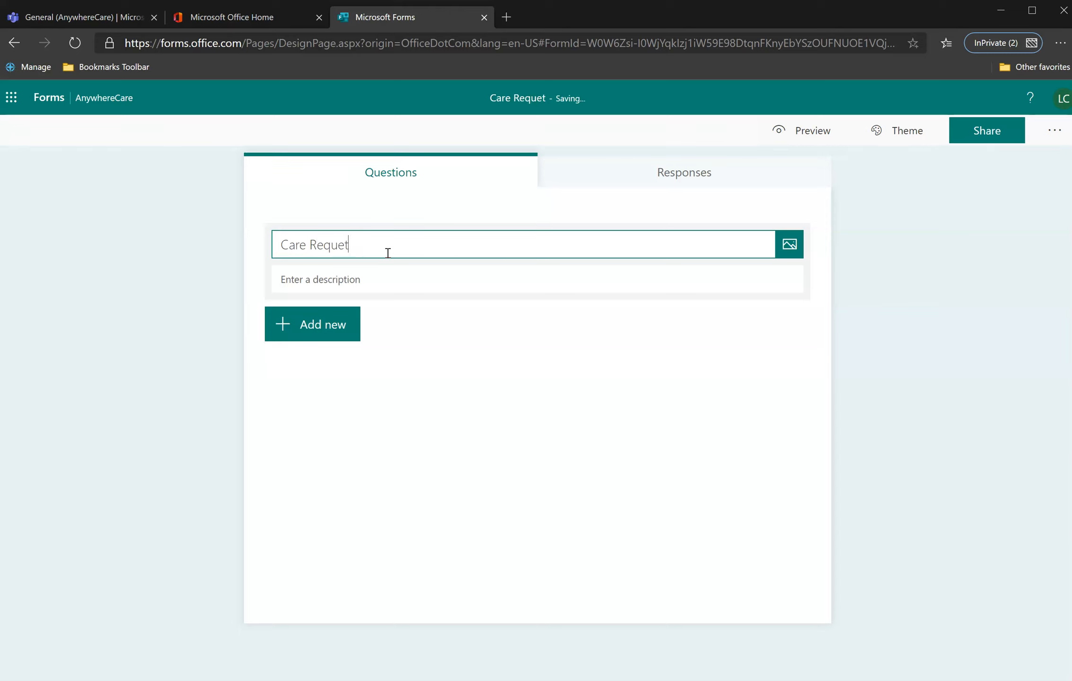
type("est")
left_click(311, 279)
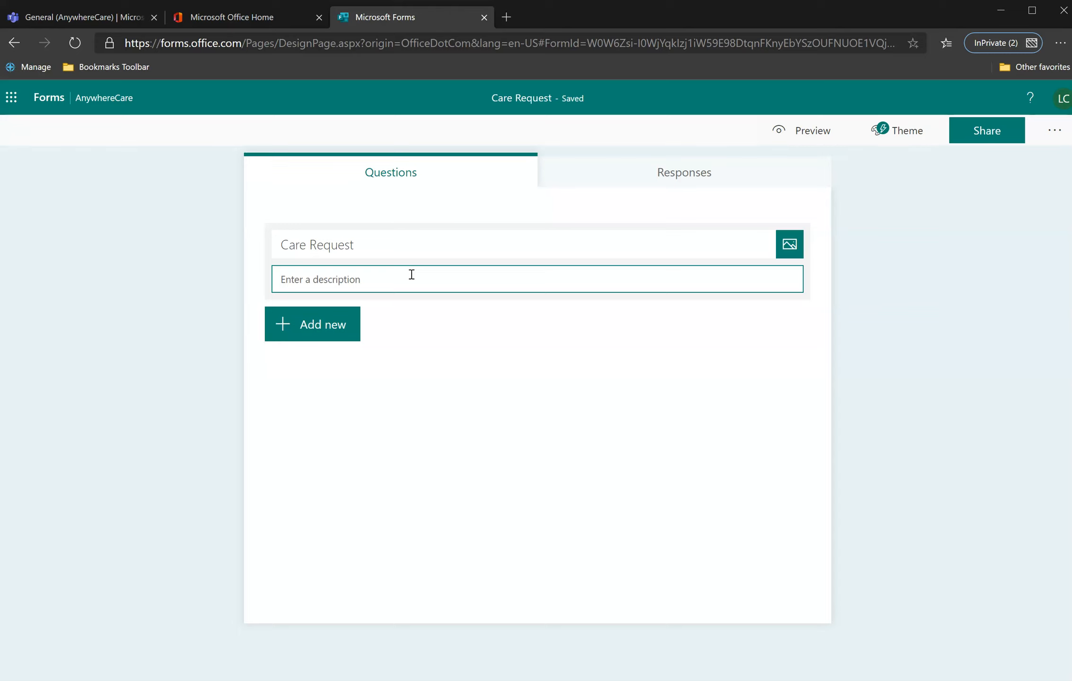
type("Tell us how we can help you.")
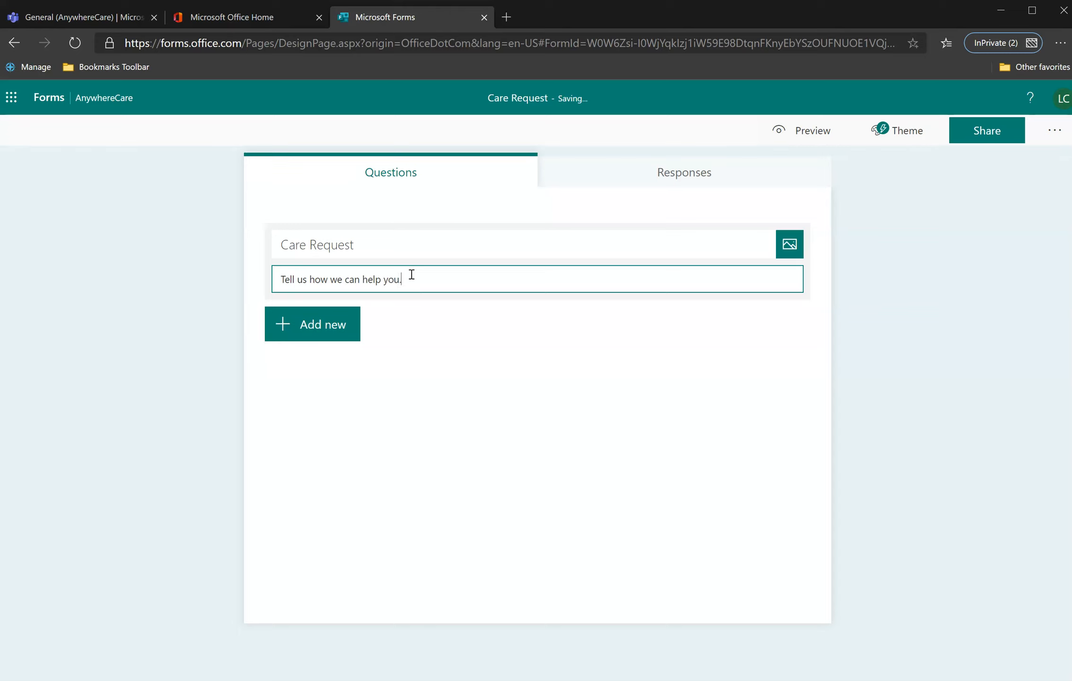
Insert the first handwritten image from a Bing search for 'logo' into the form header
left_click(786, 252)
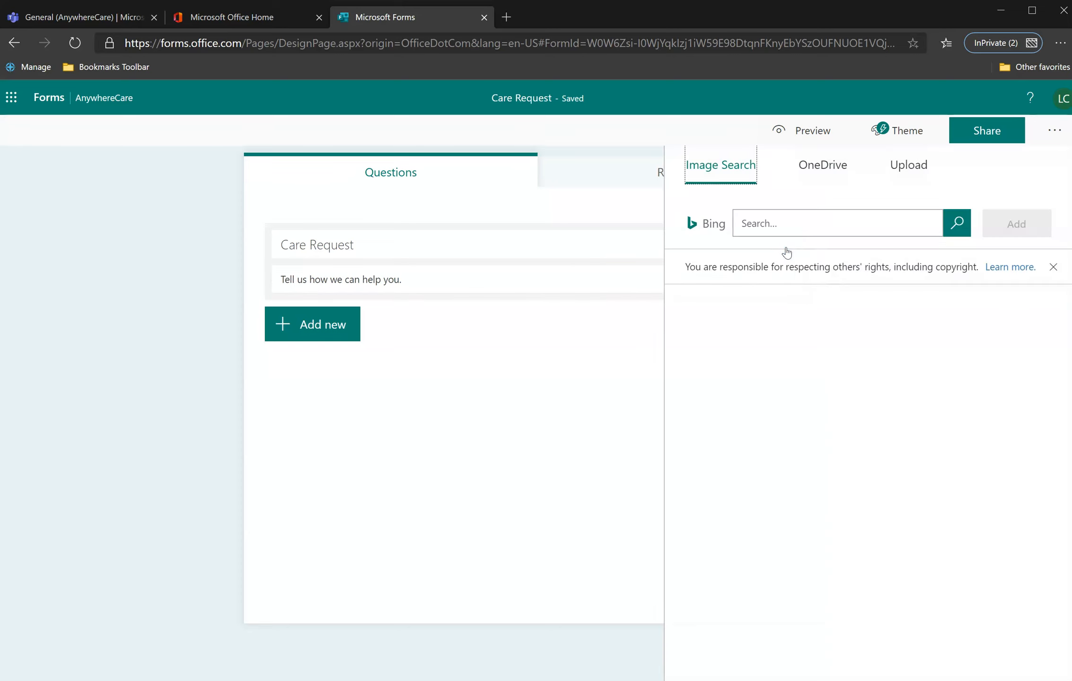
left_click(795, 218)
type("logo")
key("Return")
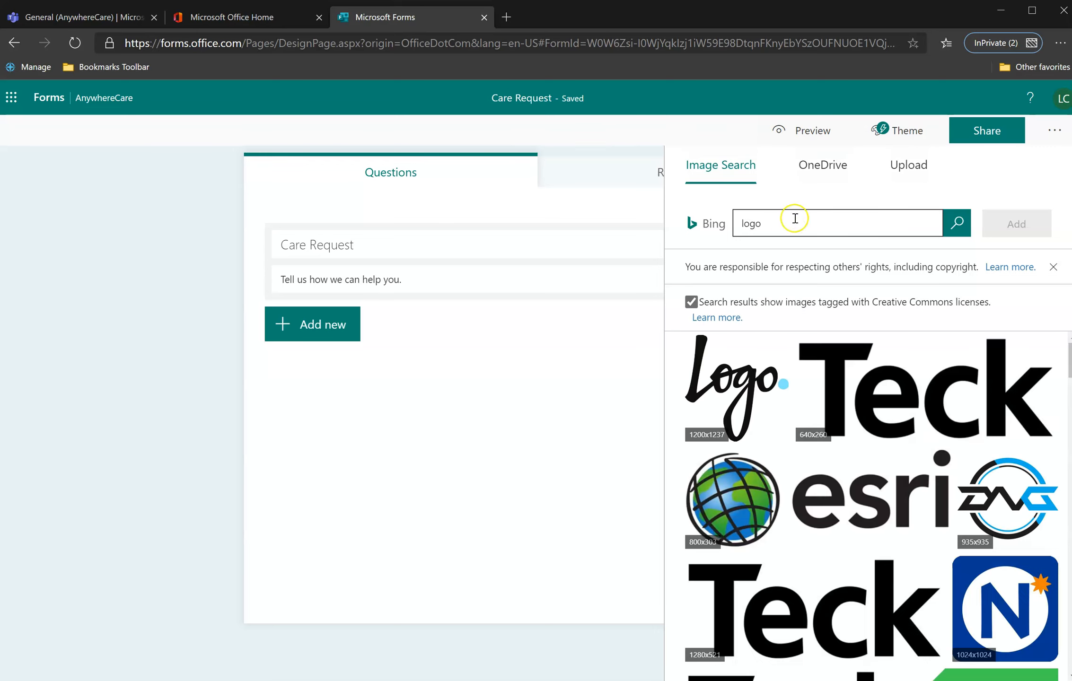
left_click(722, 384)
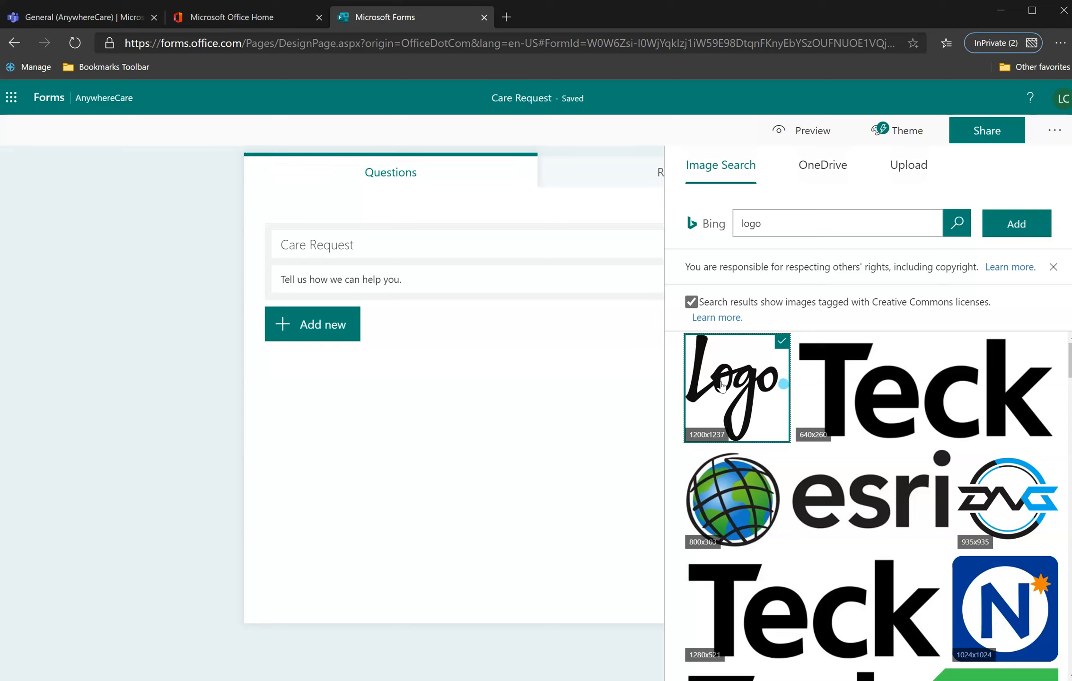
left_click(1009, 226)
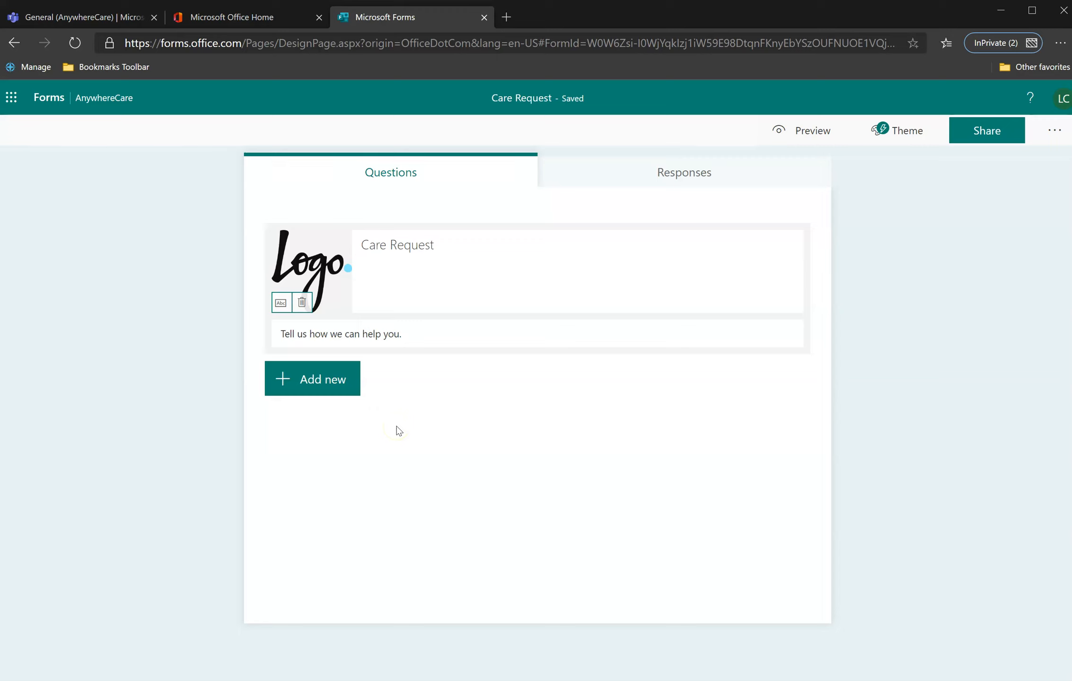
Add a required text question 'Name' with the subtitle 'First and last please'
left_click(315, 394)
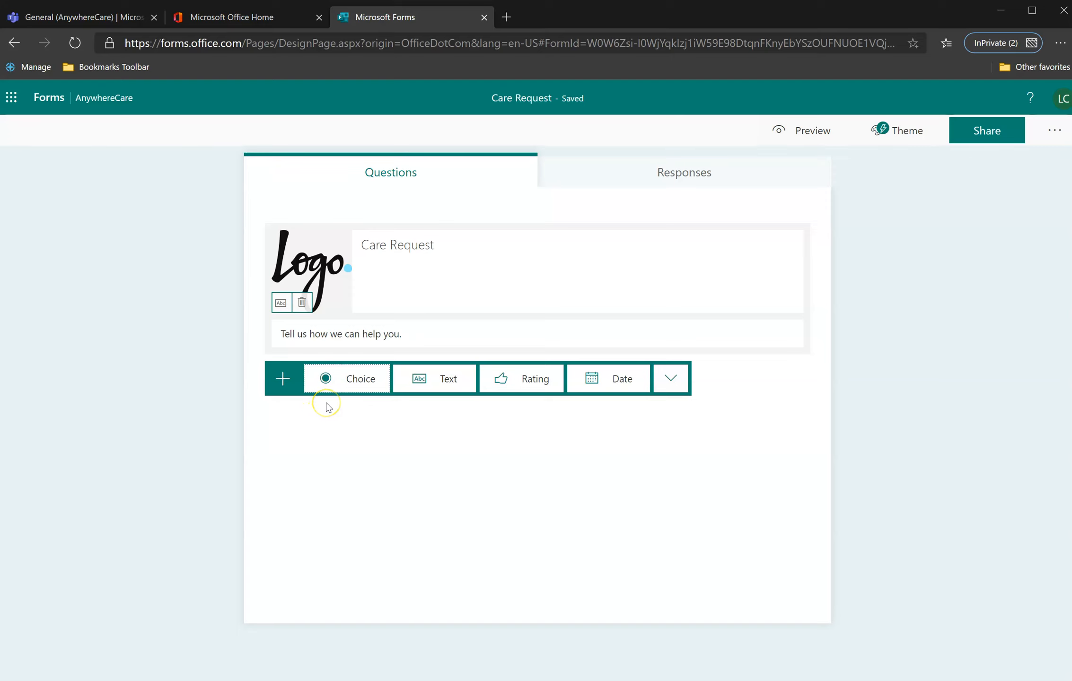
left_click(424, 385)
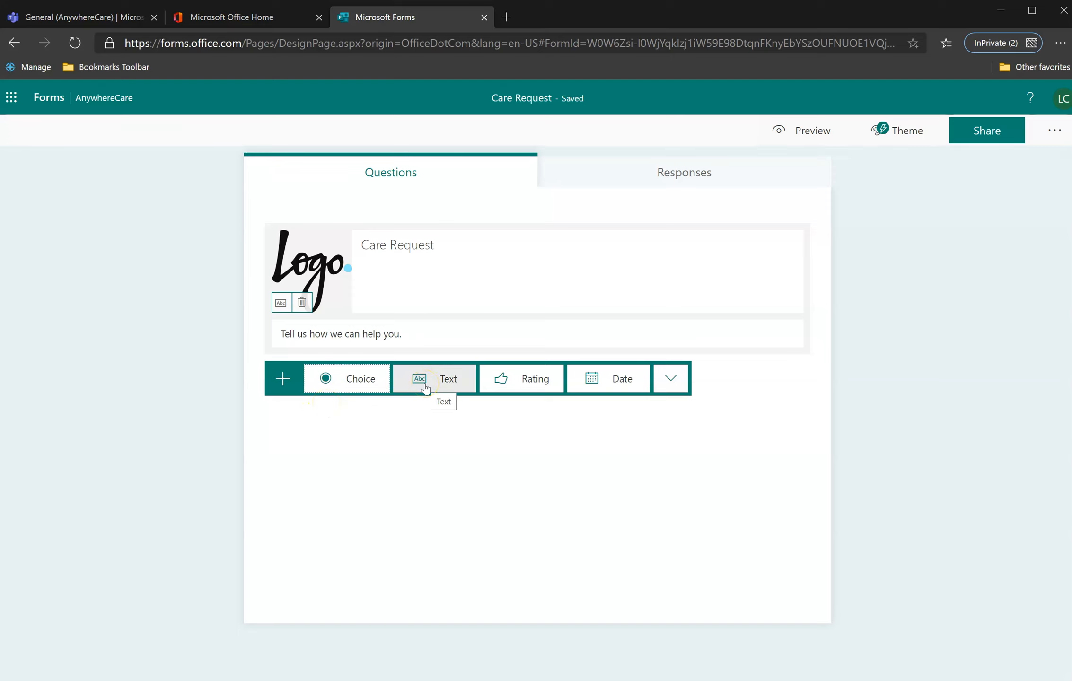
type("Name")
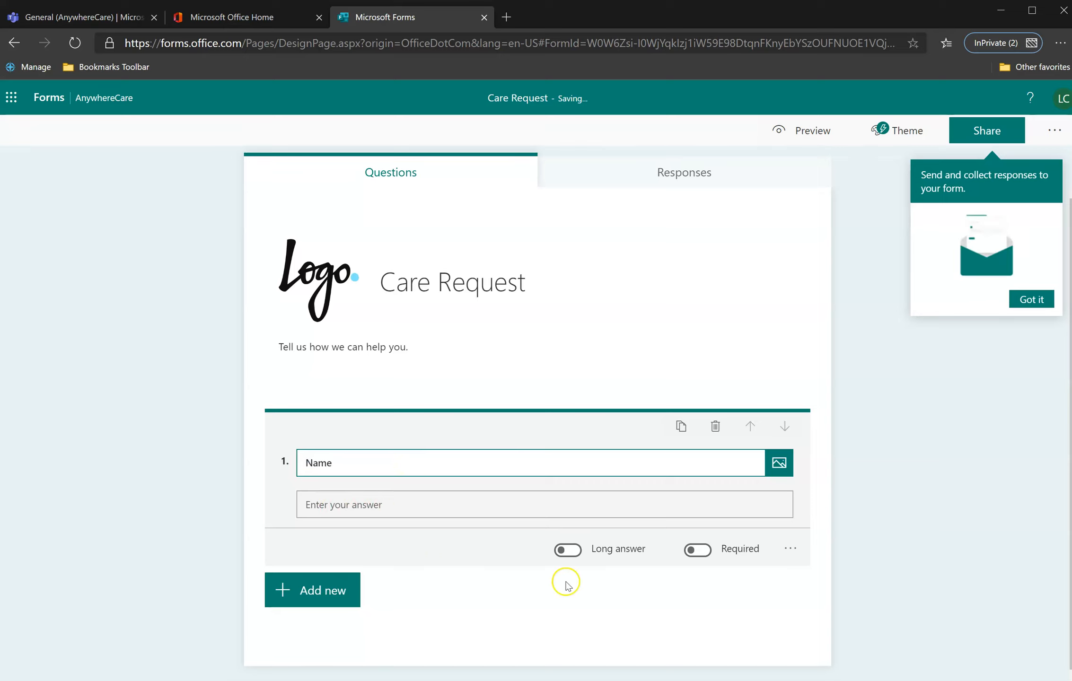
left_click(706, 557)
left_click(768, 519)
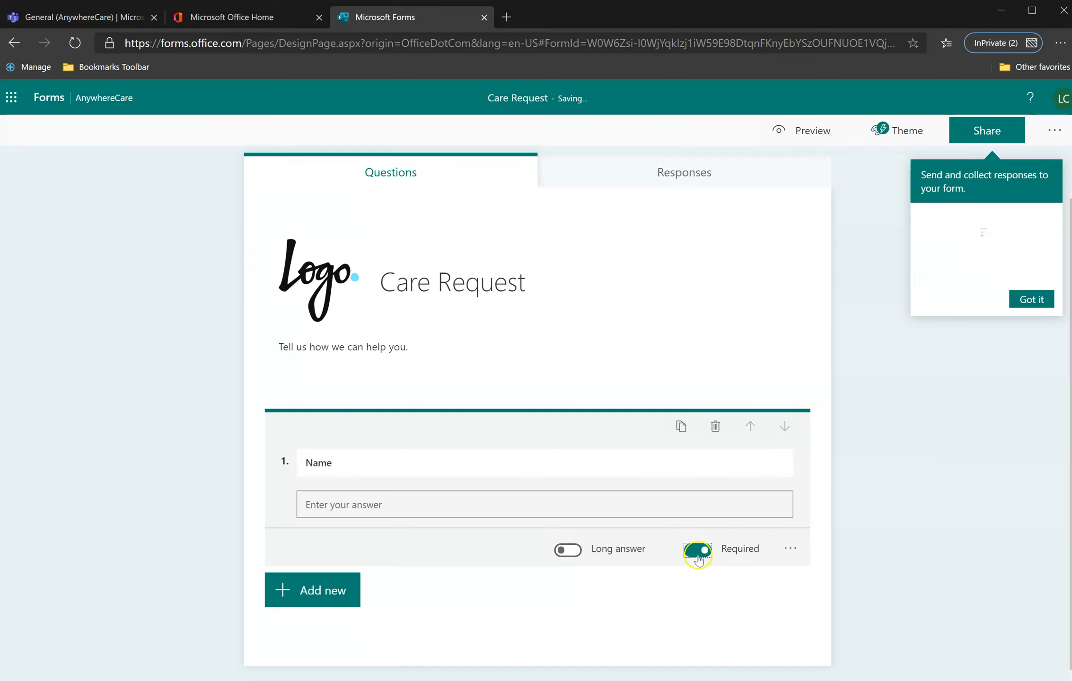
left_click(790, 549)
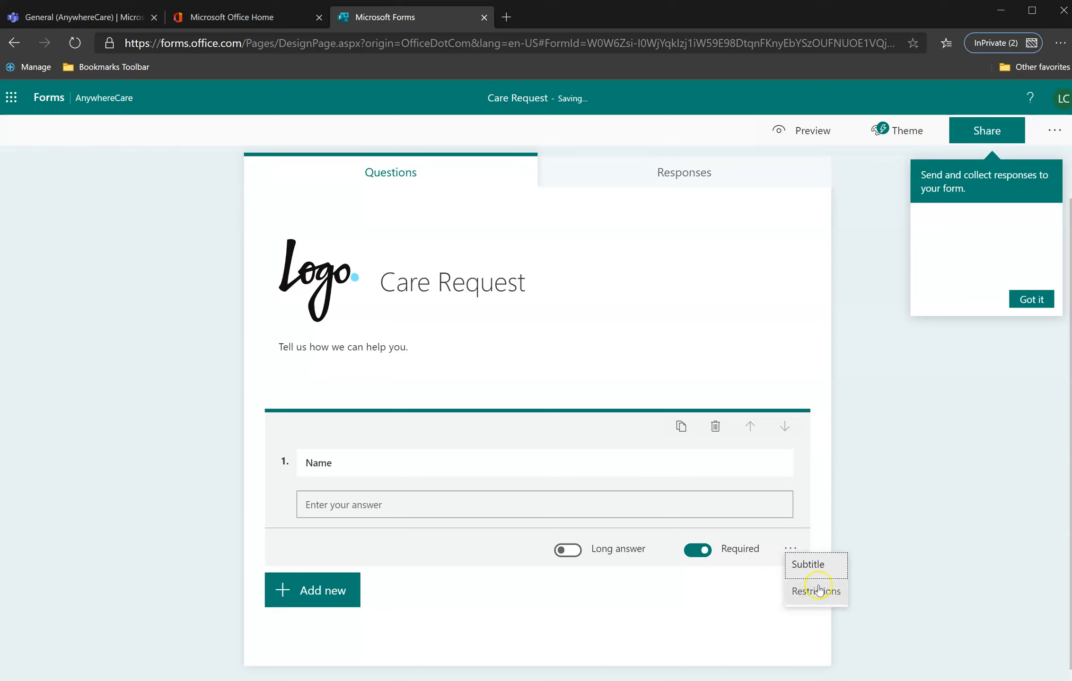
left_click(813, 568)
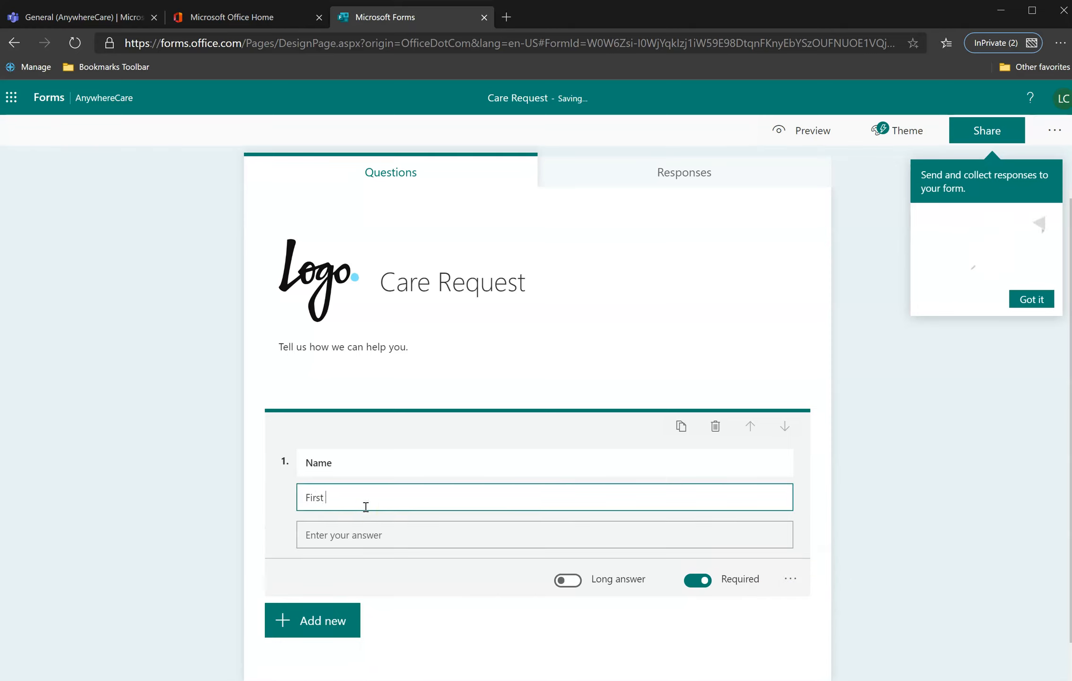
type("First and last please")
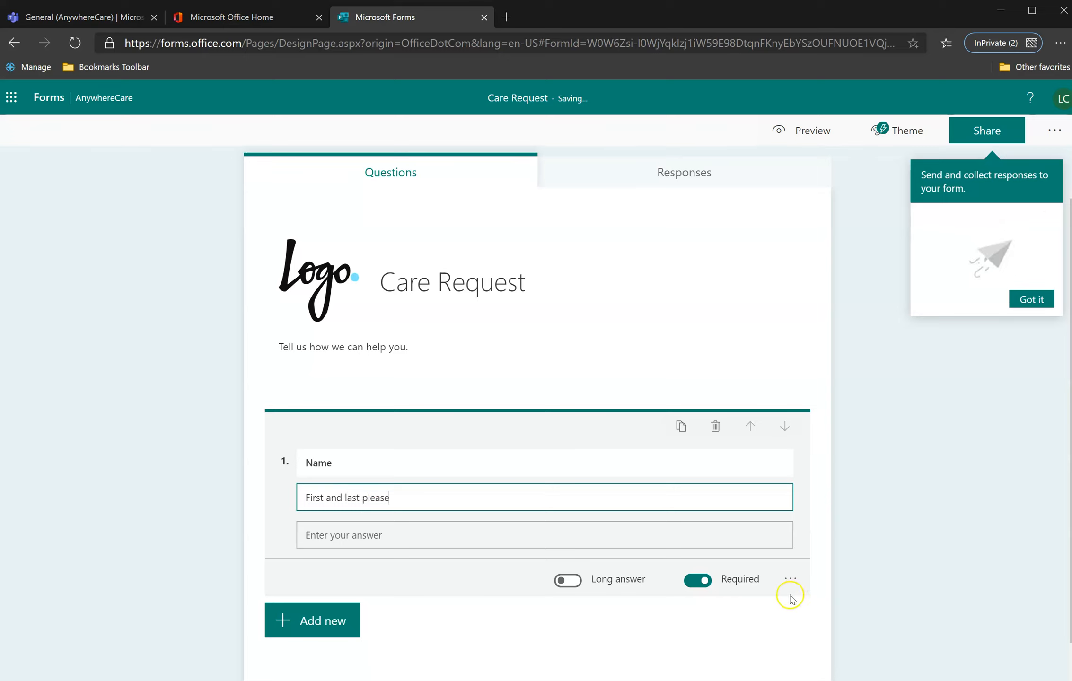
Try an answer restriction on the Name question, then remove it again
left_click(790, 579)
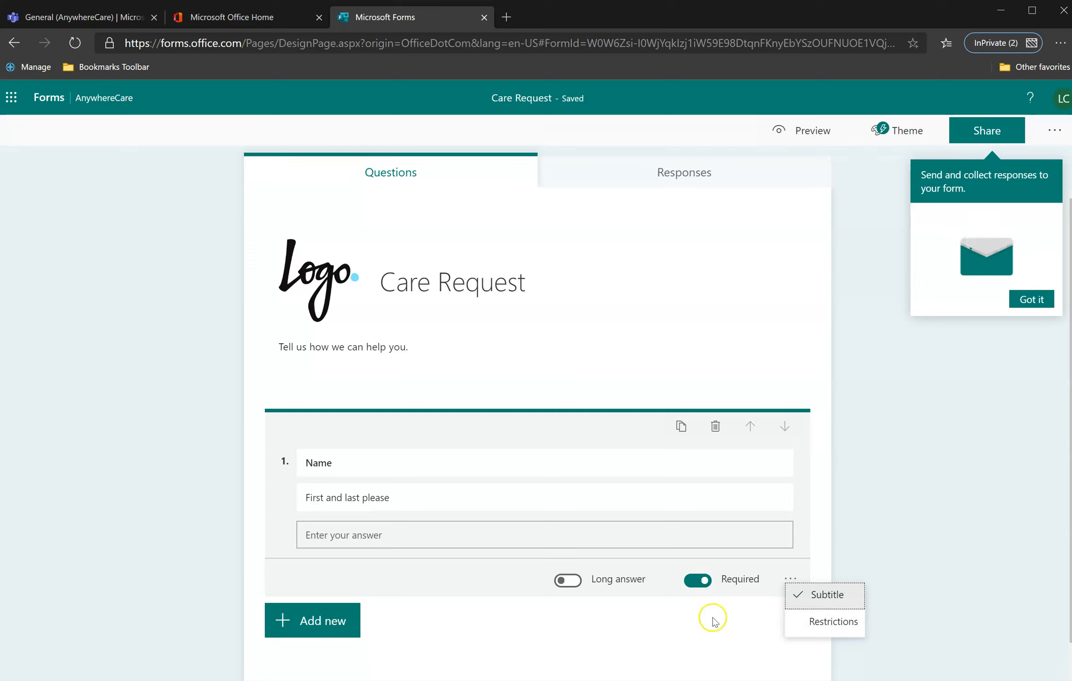
left_click(827, 631)
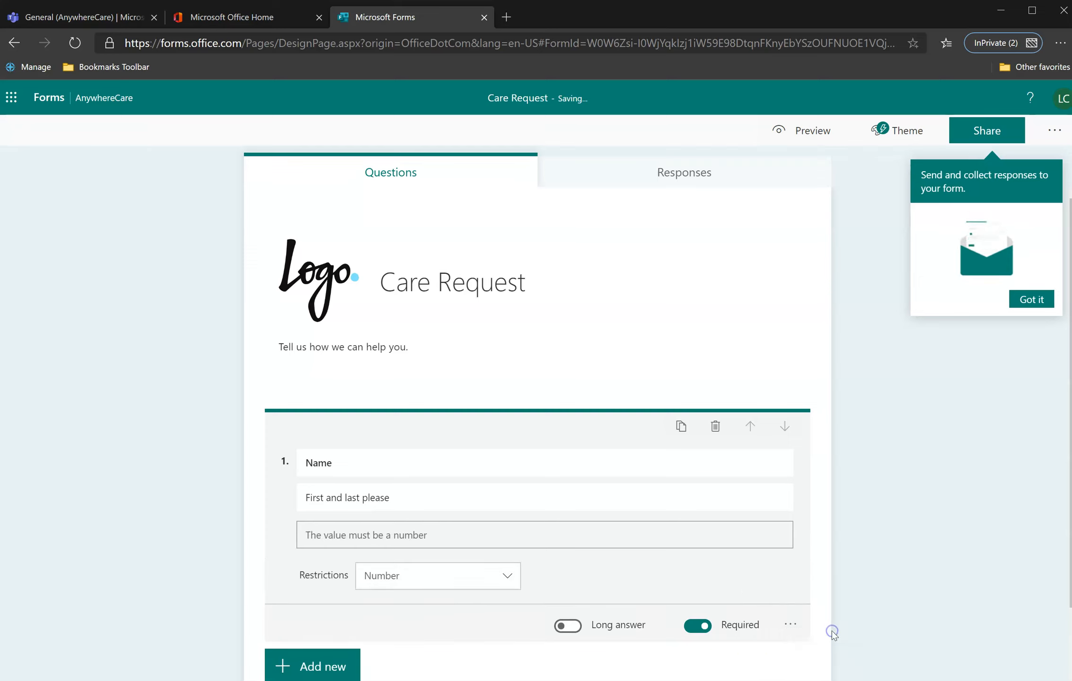
left_click(508, 576)
scroll(525, 574, "down", 2)
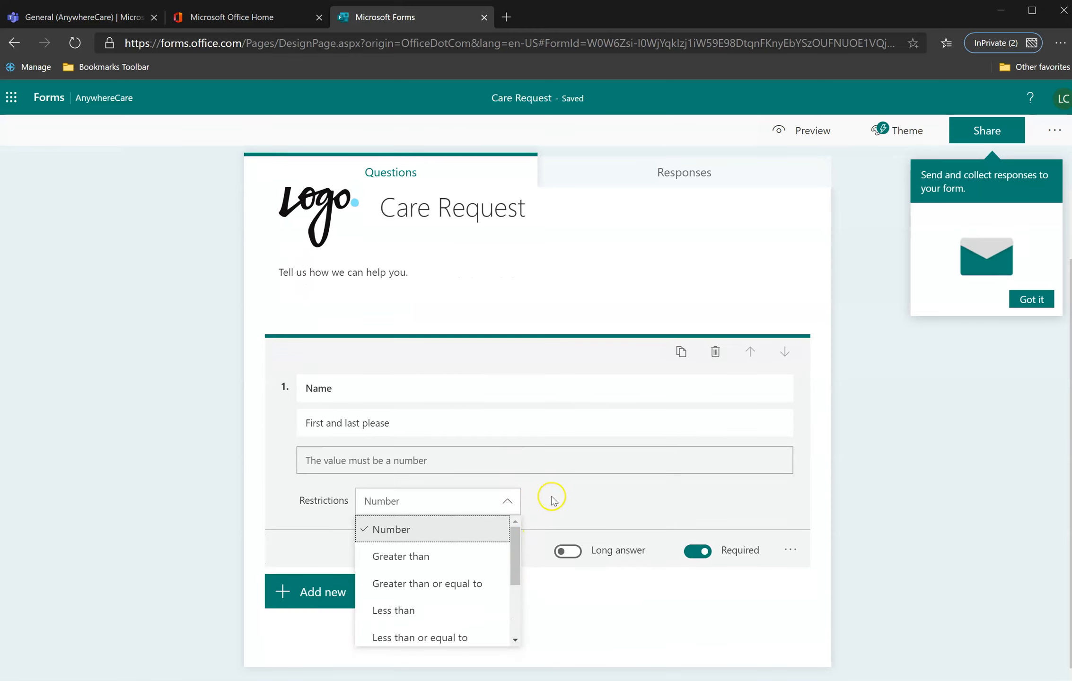
left_click(508, 499)
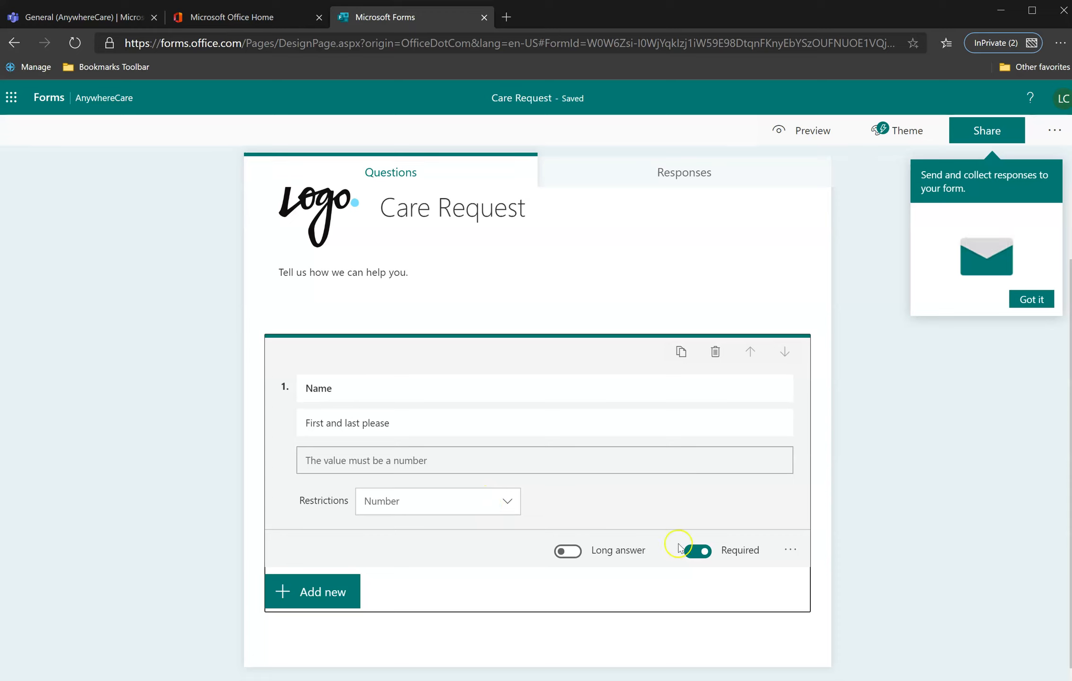
left_click(790, 550)
left_click(808, 594)
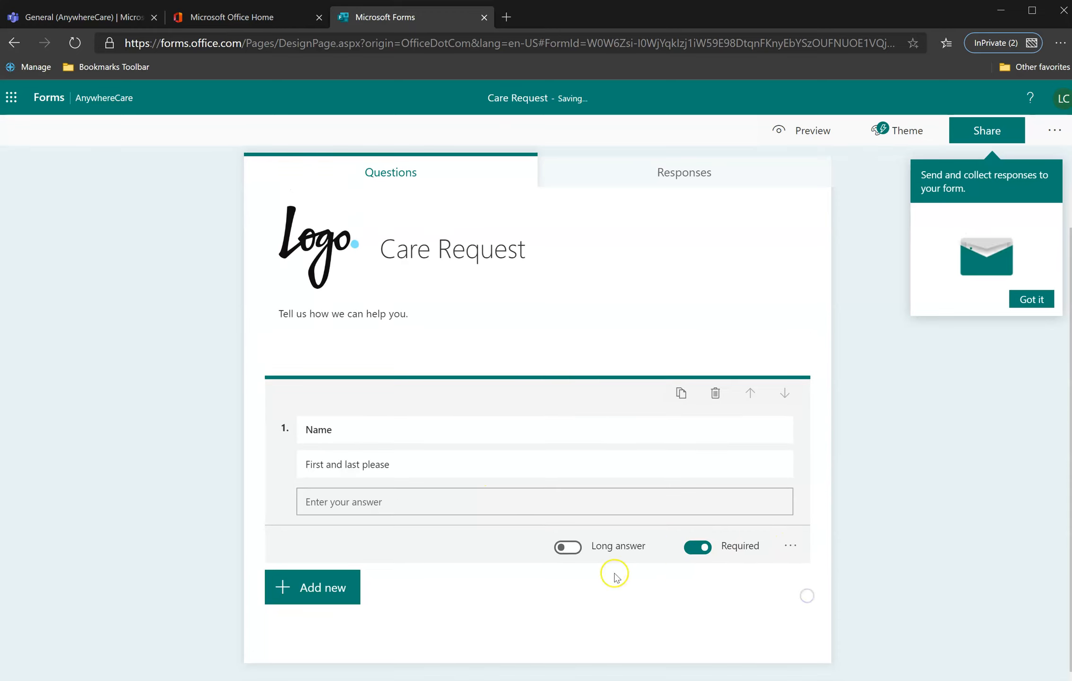
Add a second text question titled 'Phone'
left_click(336, 597)
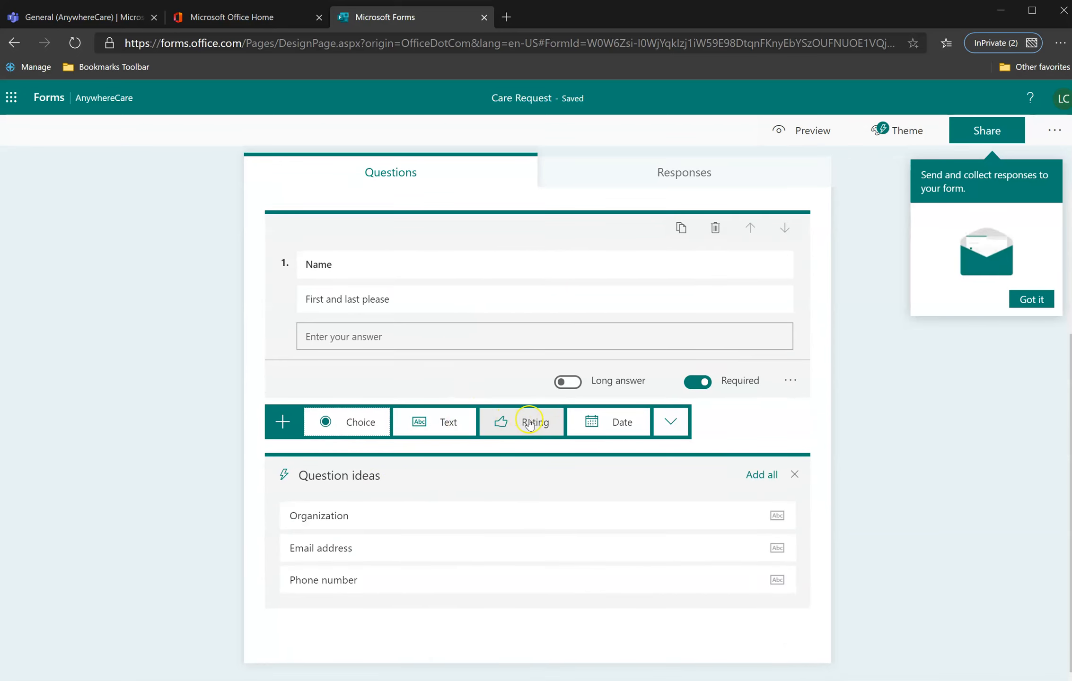
left_click(432, 430)
type("Phone")
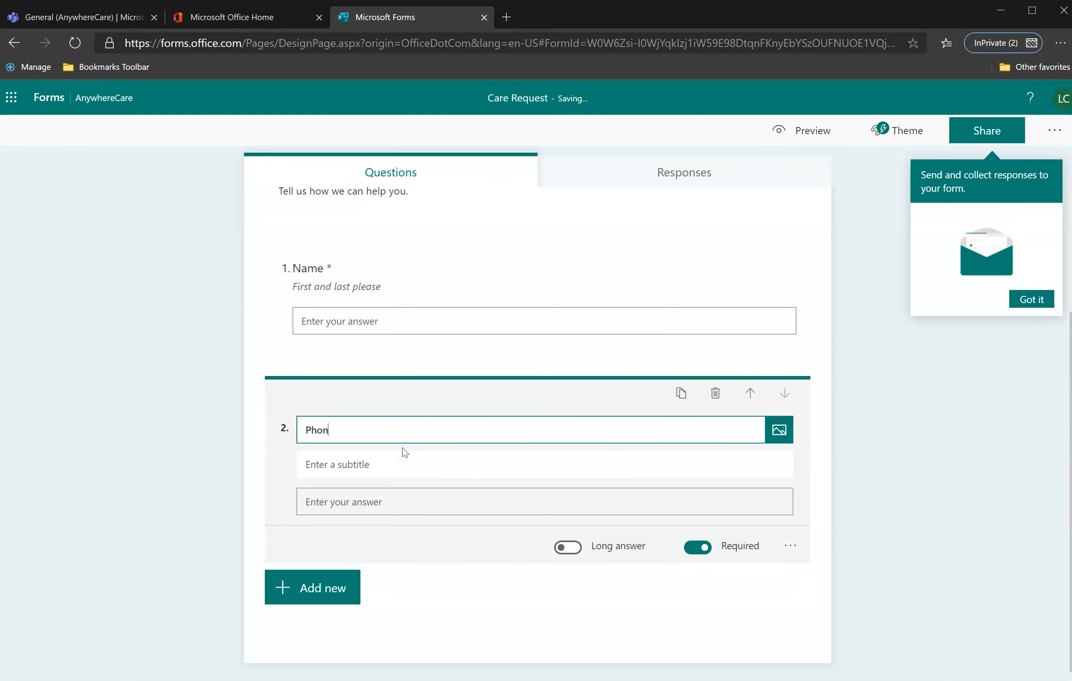
Add a choice question 3 titled 'Type of Request'
left_click(322, 588)
left_click(344, 437)
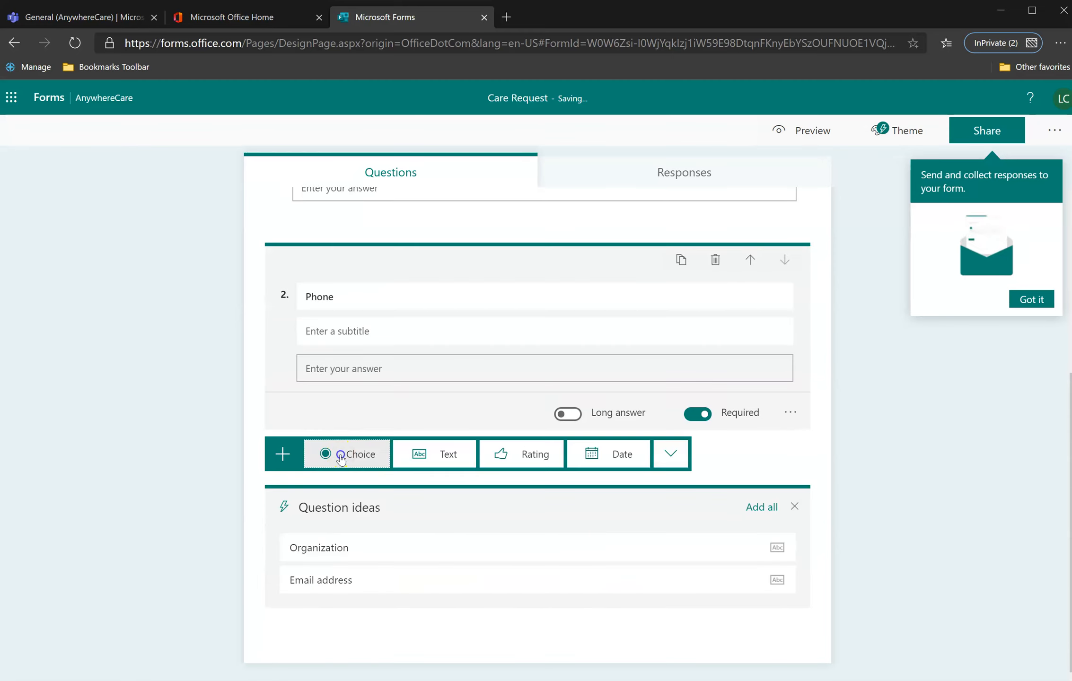
type("Type of Request")
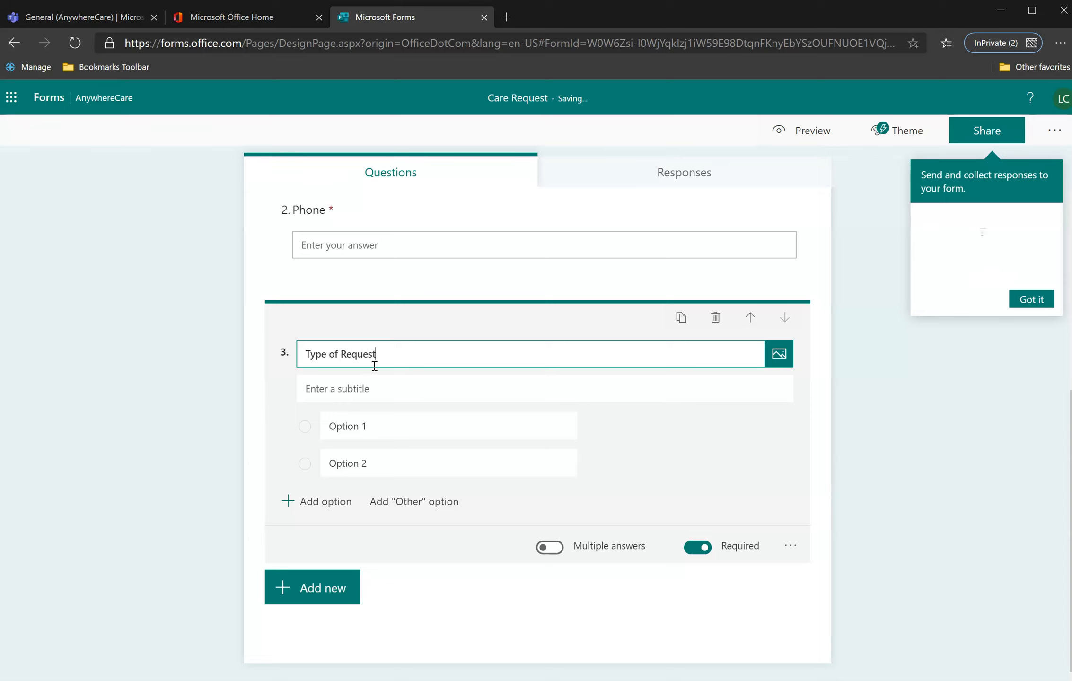
Set the choices to Meals, Financial, Health and Other, and allow multiple answers
left_click(367, 426)
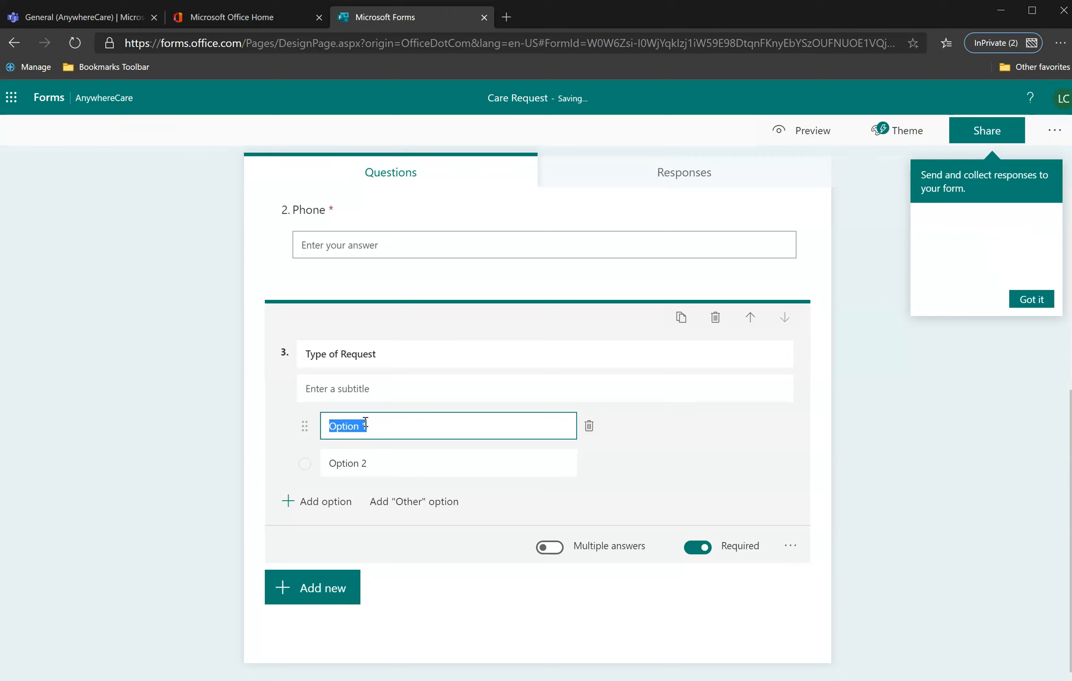
type("Meals")
left_click(363, 465)
type("Financial")
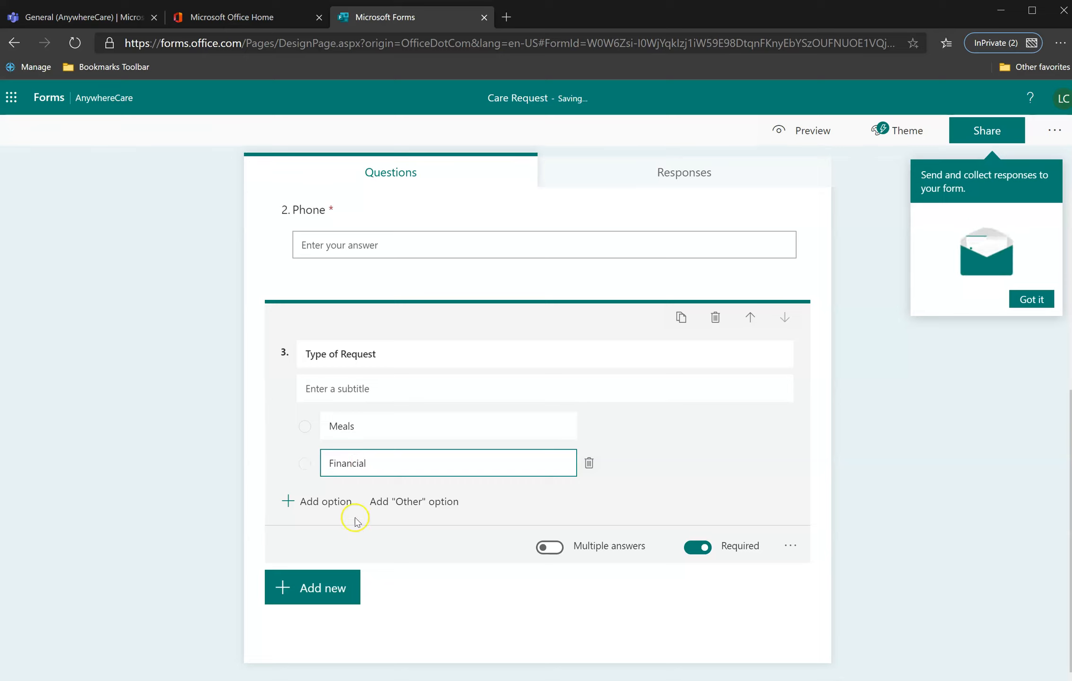
left_click(355, 519)
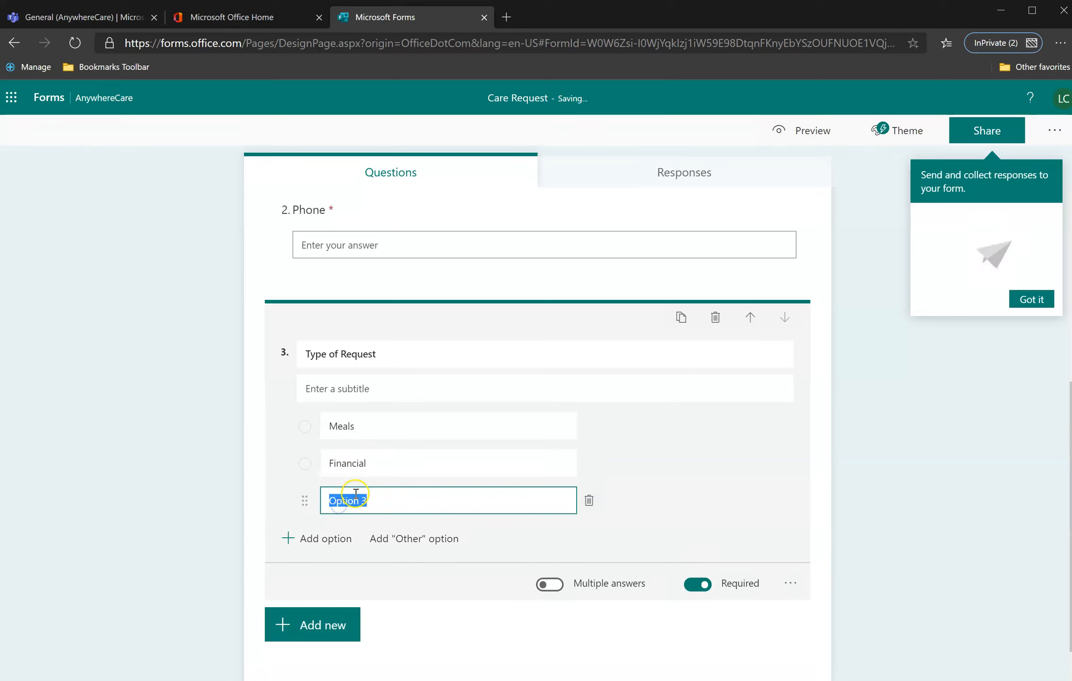
type("Health")
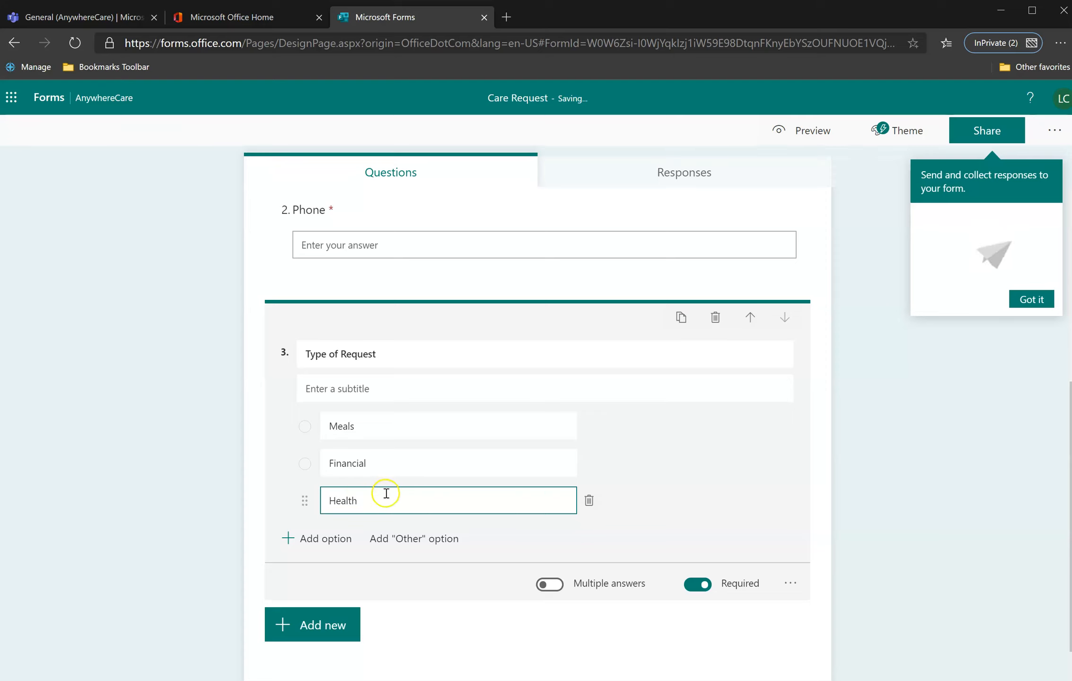
left_click(404, 540)
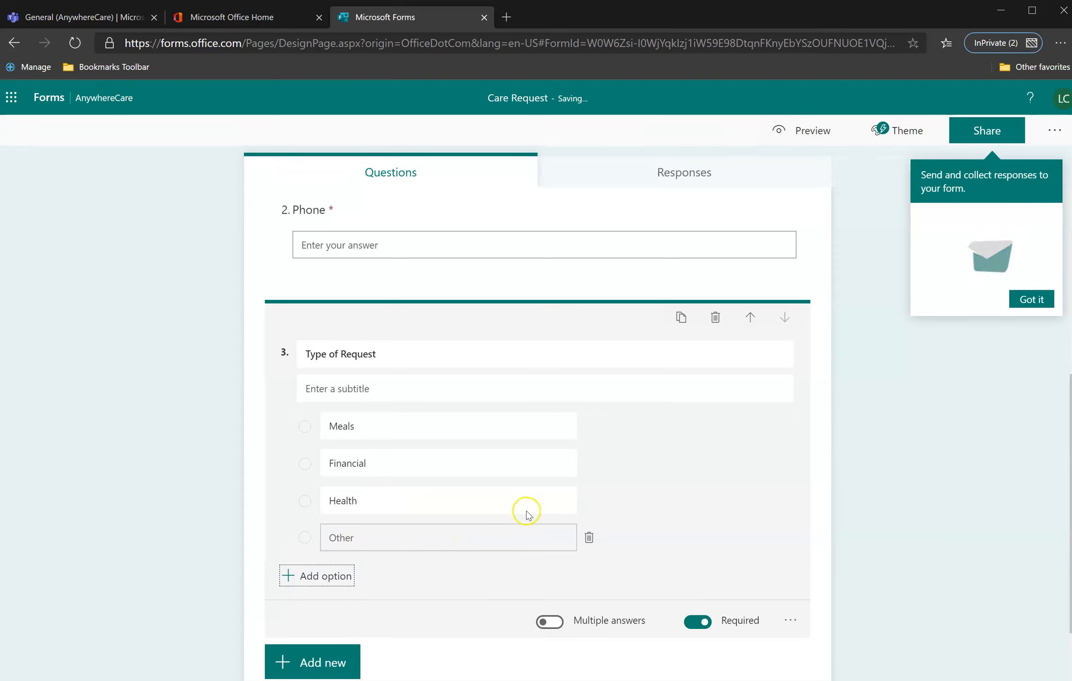
scroll(528, 500, "down", 2)
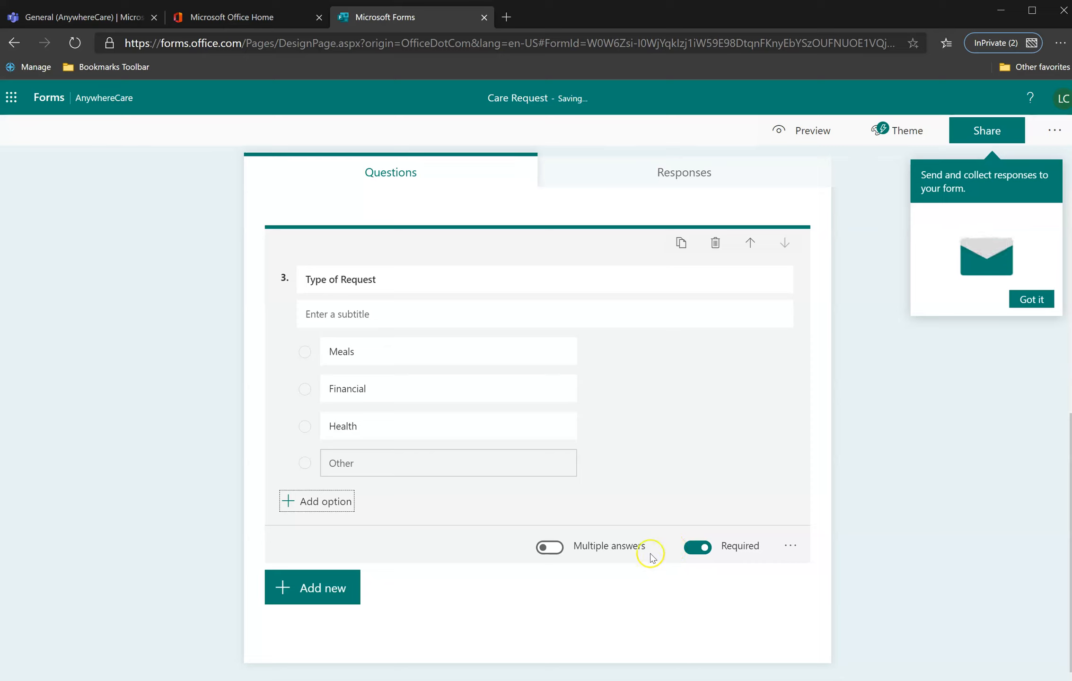
left_click(550, 548)
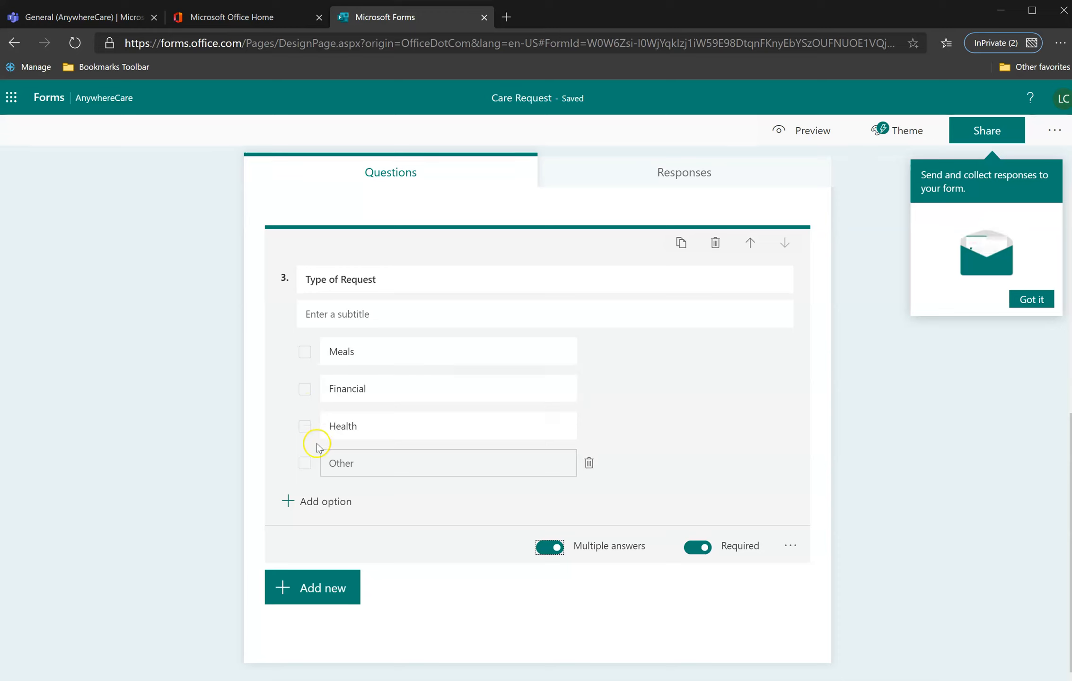
Add text question 4 'Describe' with a long answer box
left_click(326, 592)
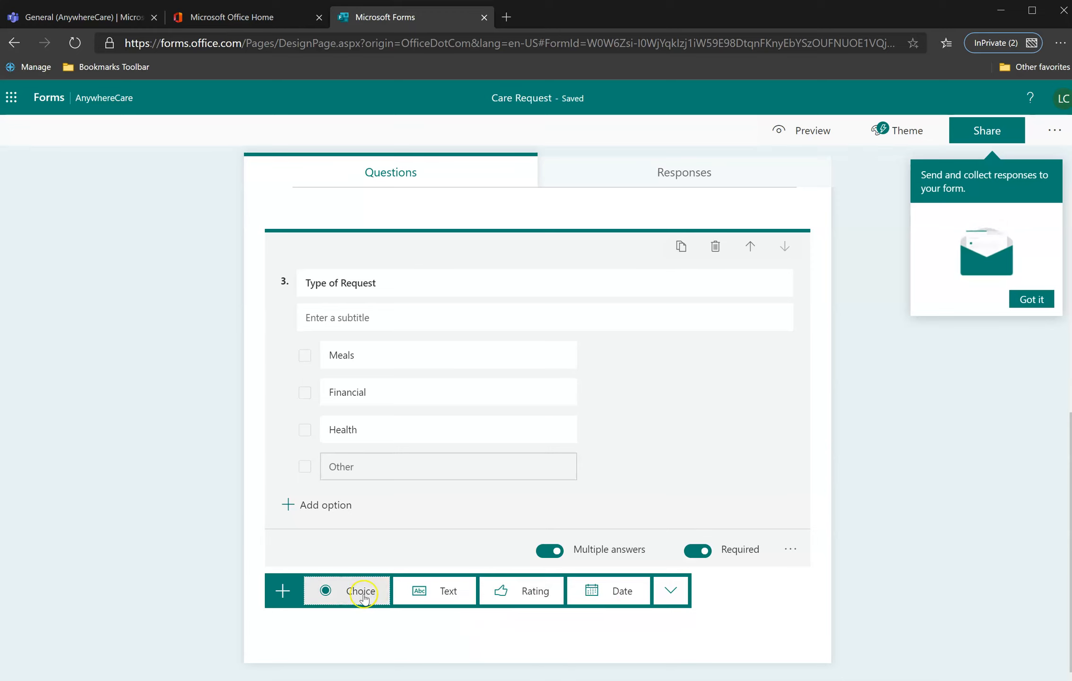
left_click(426, 594)
type("Describe")
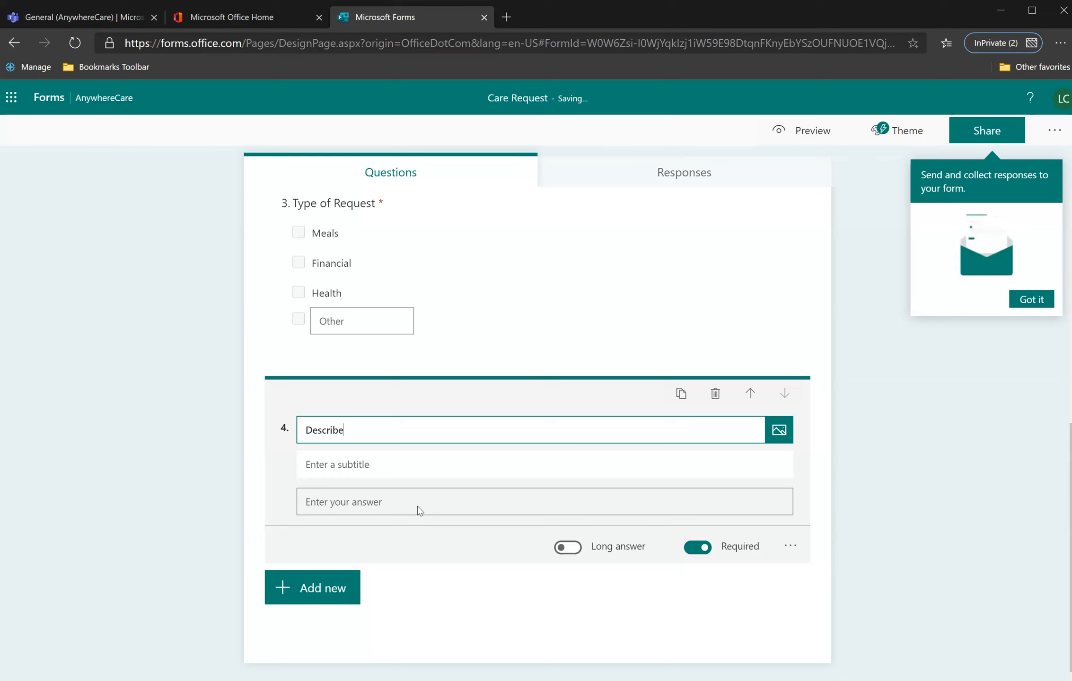
left_click(568, 547)
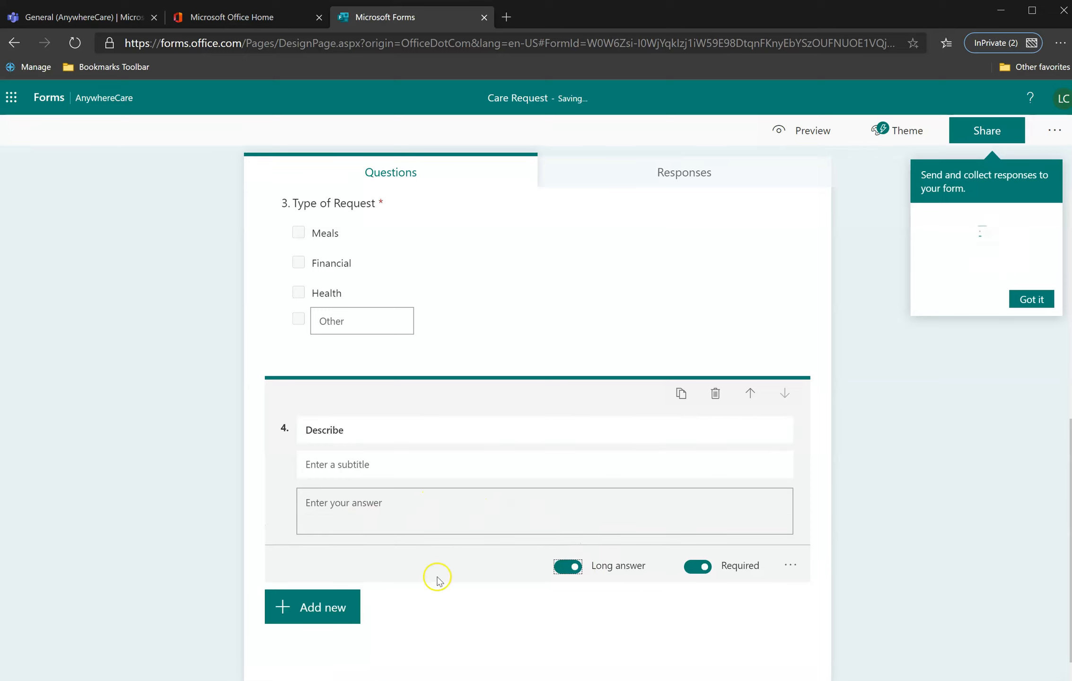
scroll(493, 546, "down", 1)
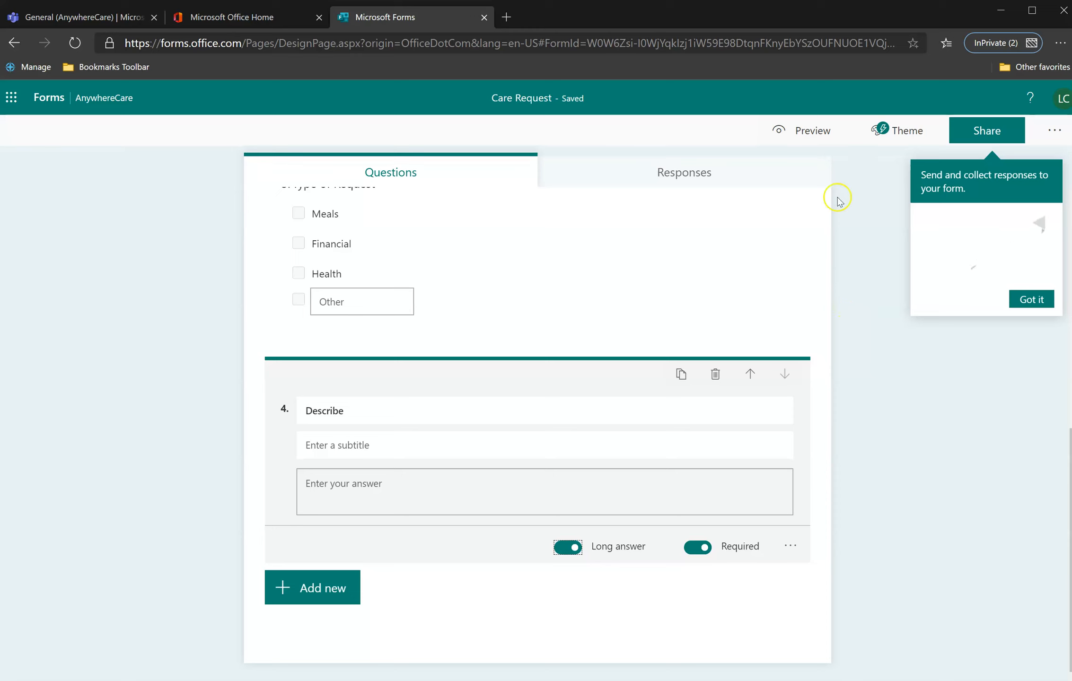
scroll(840, 203, "up", 10)
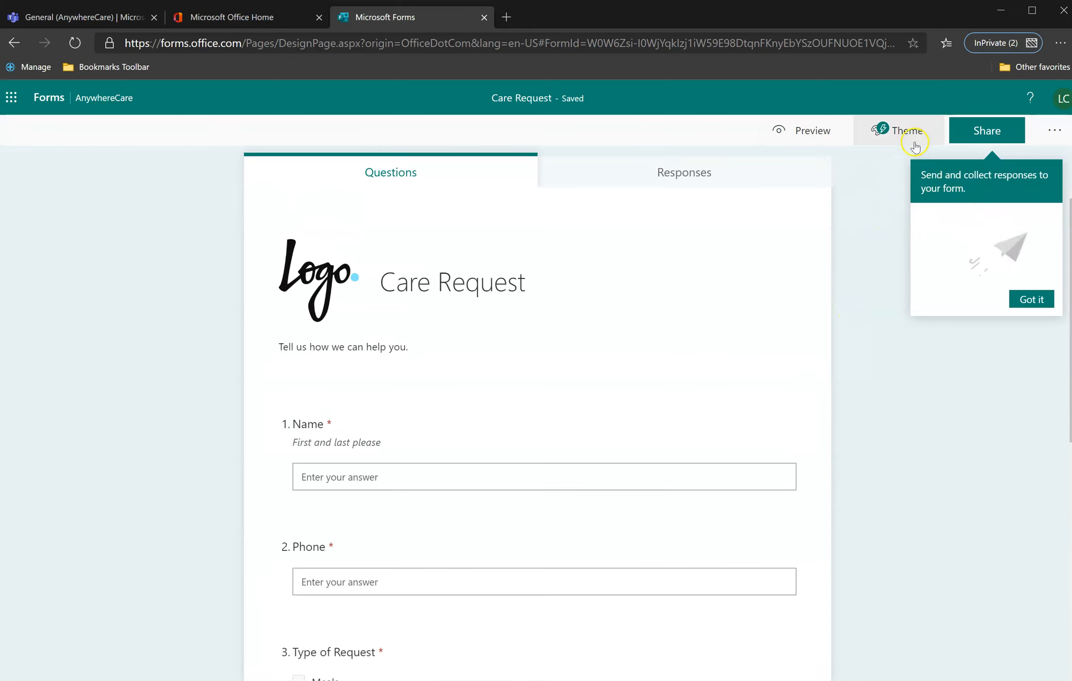
left_click(908, 141)
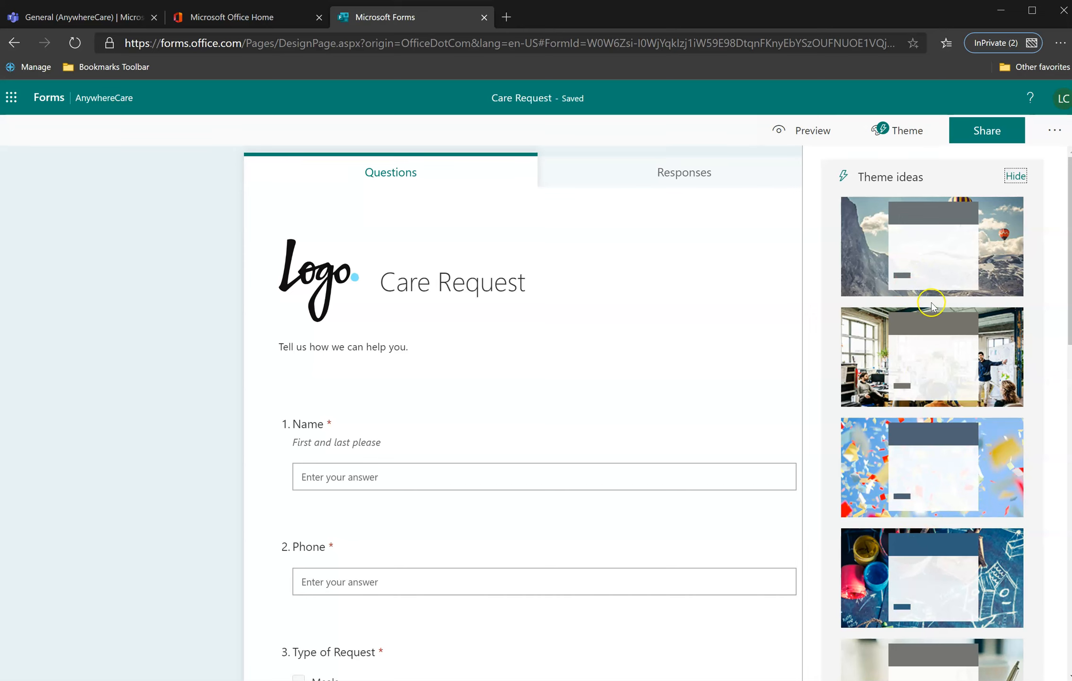
Browse the theme ideas, then open Share to see Care Request's response link options
scroll(931, 305, "down", 10)
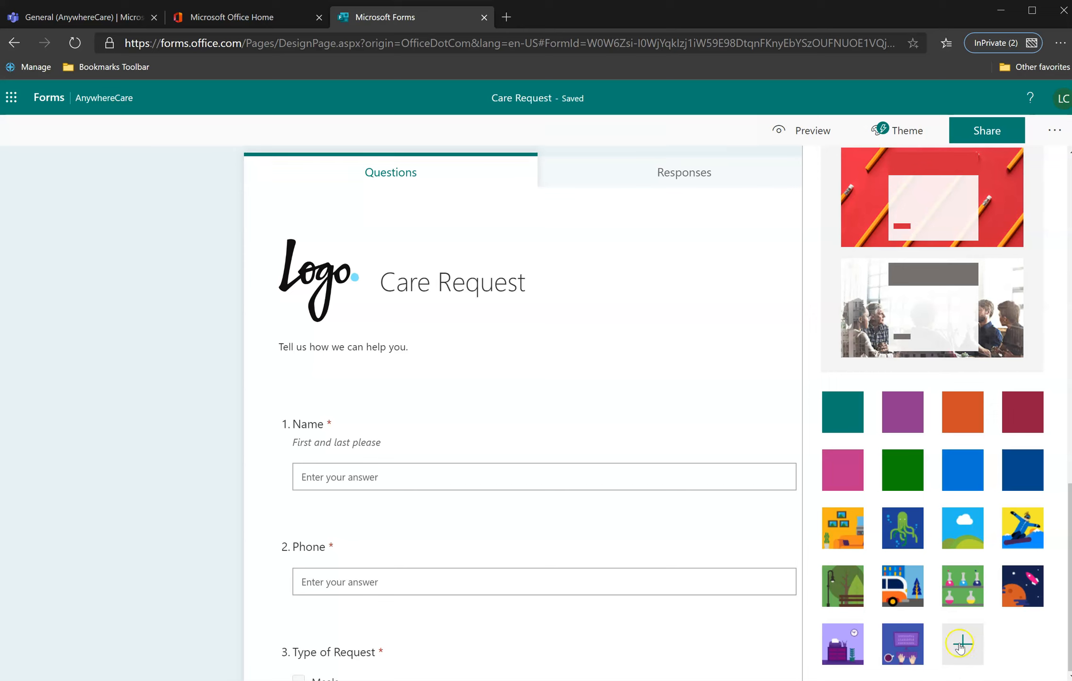
scroll(948, 544, "up", 10)
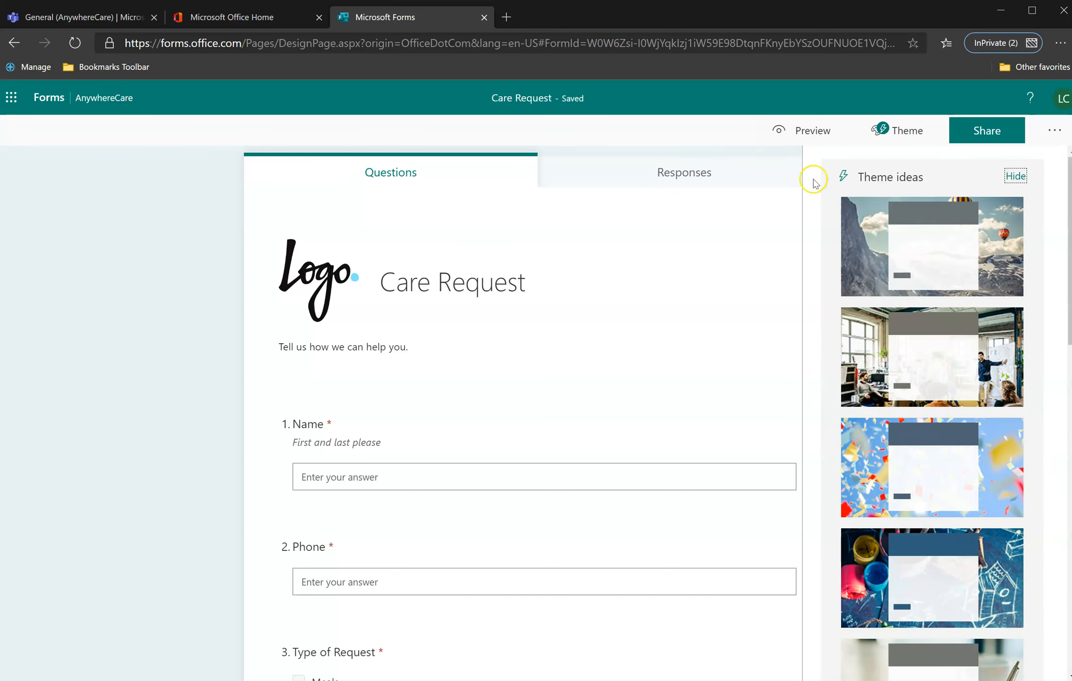
left_click(987, 144)
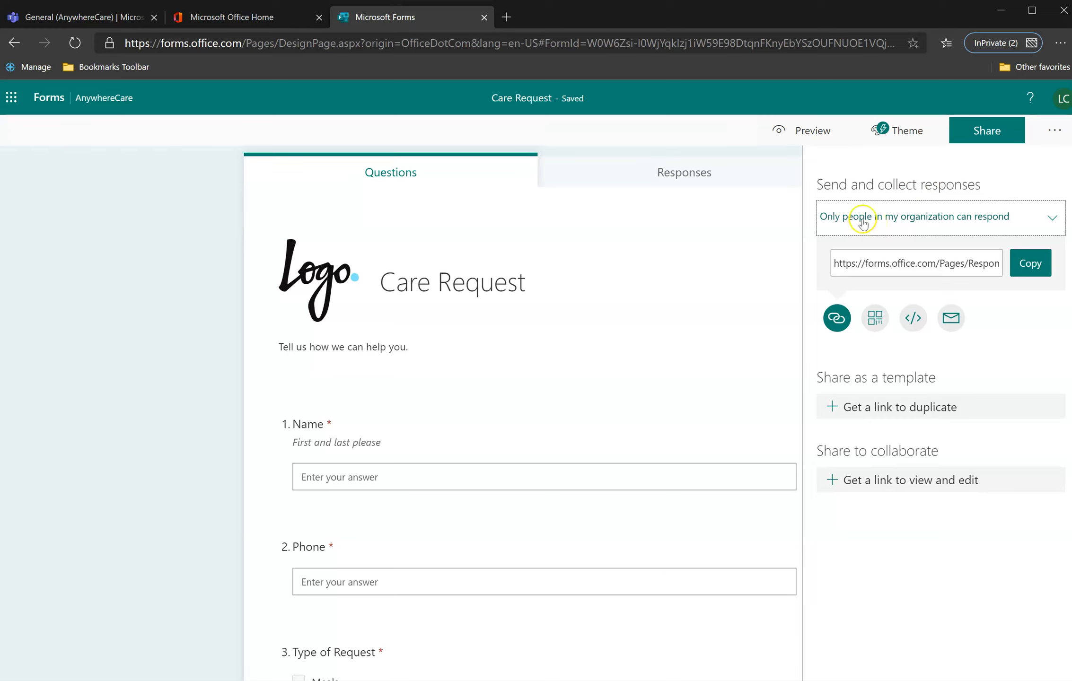
Set Care Request to accept responses from 'Anyone with the link can respond' and copy the response link
left_click(881, 220)
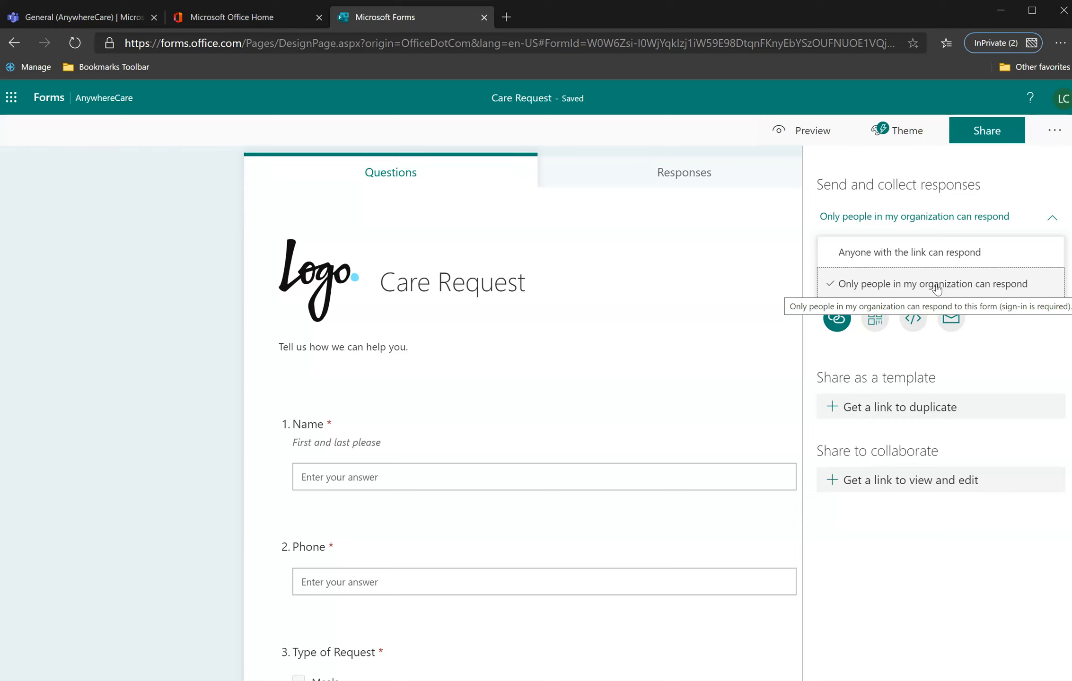
left_click(894, 266)
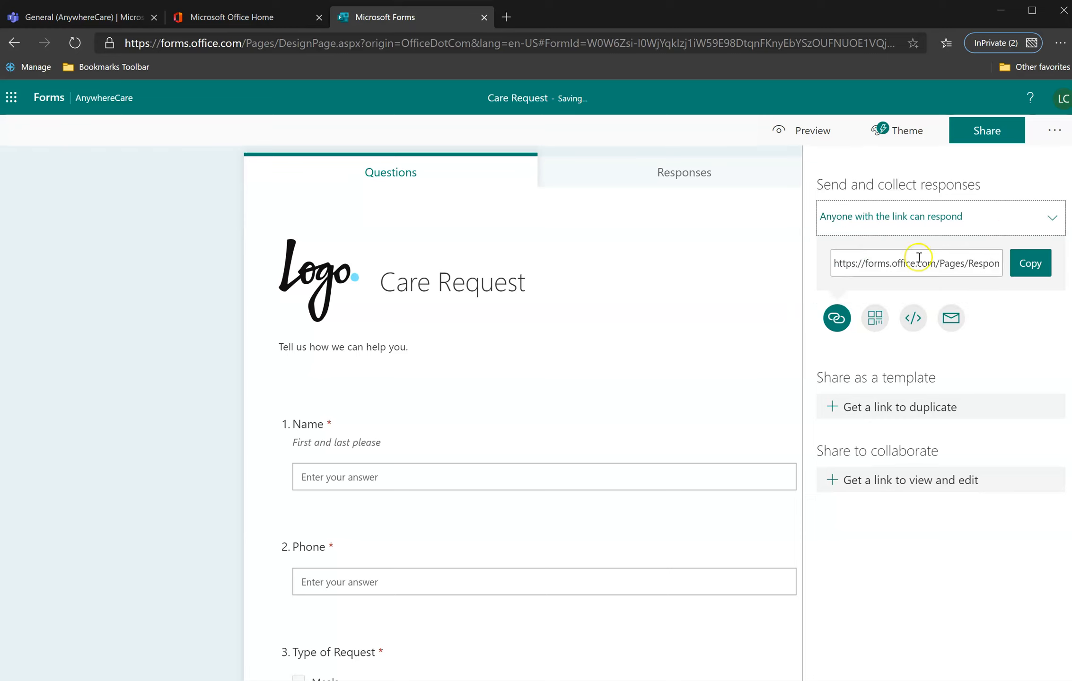
left_click(1022, 265)
left_click(1022, 271)
left_click(1022, 272)
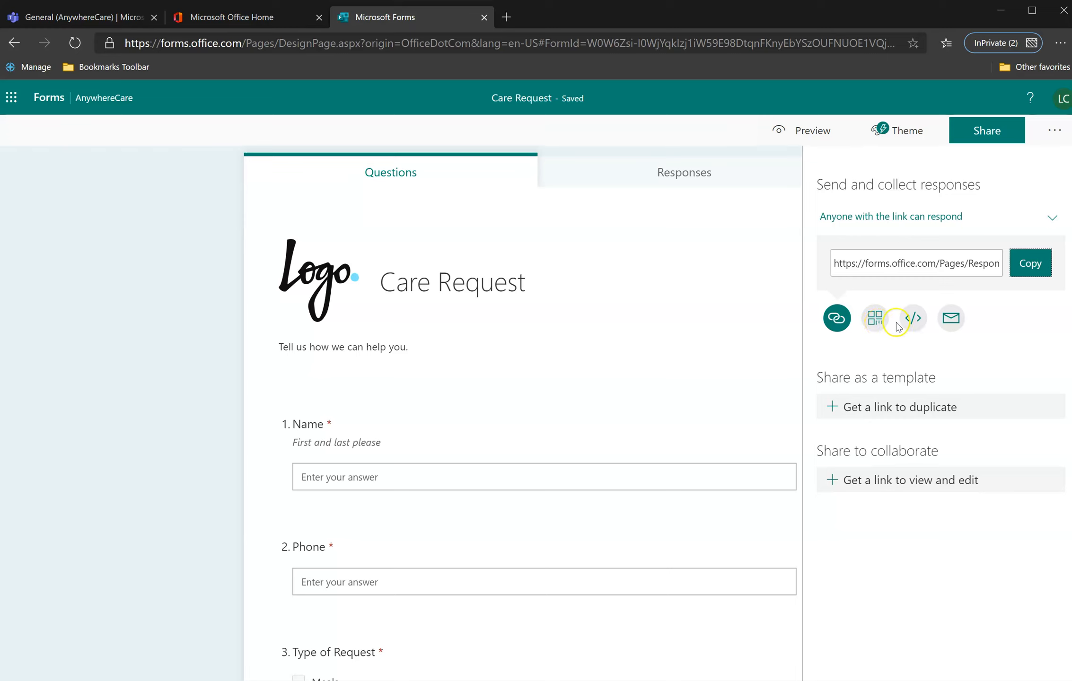
left_click(875, 325)
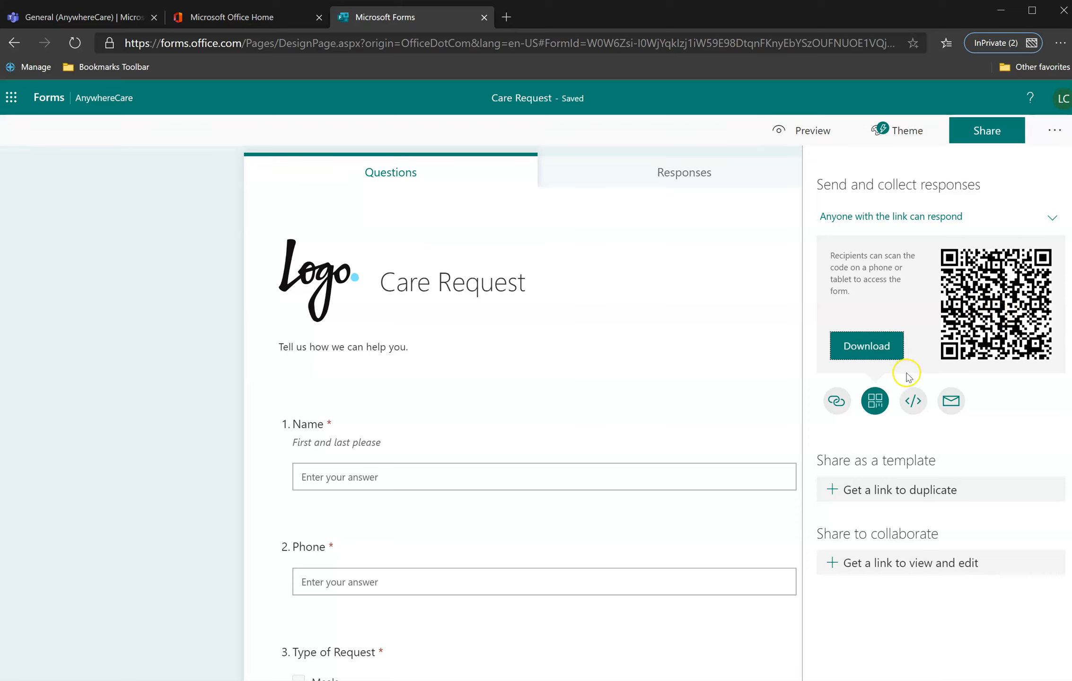
left_click(915, 412)
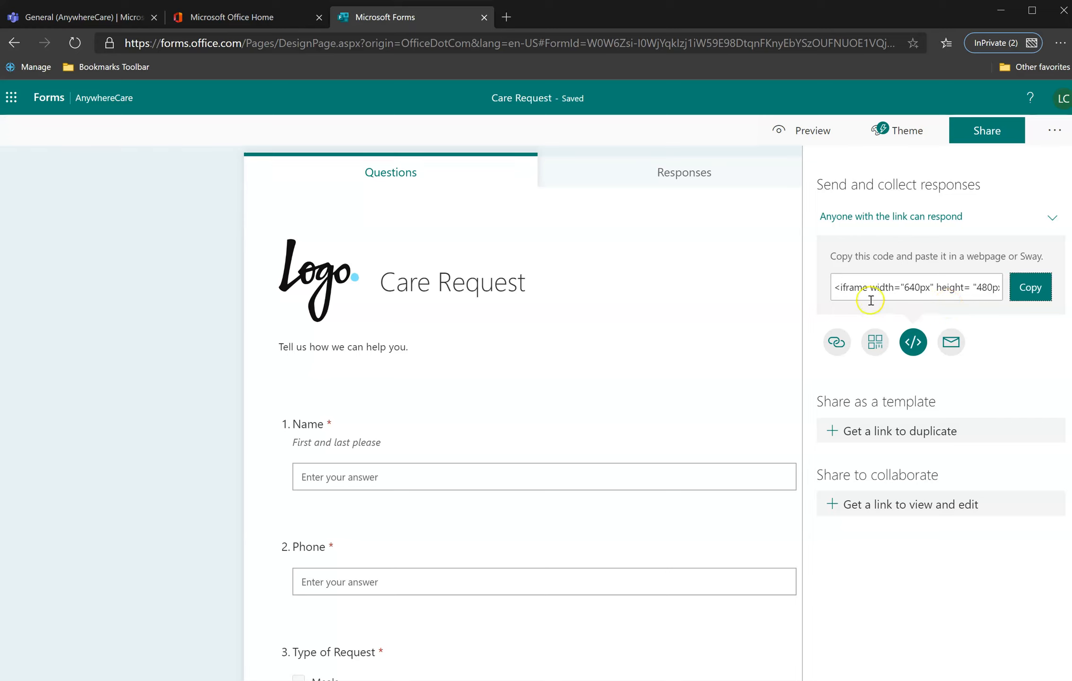
left_click_drag(837, 288, 1023, 313)
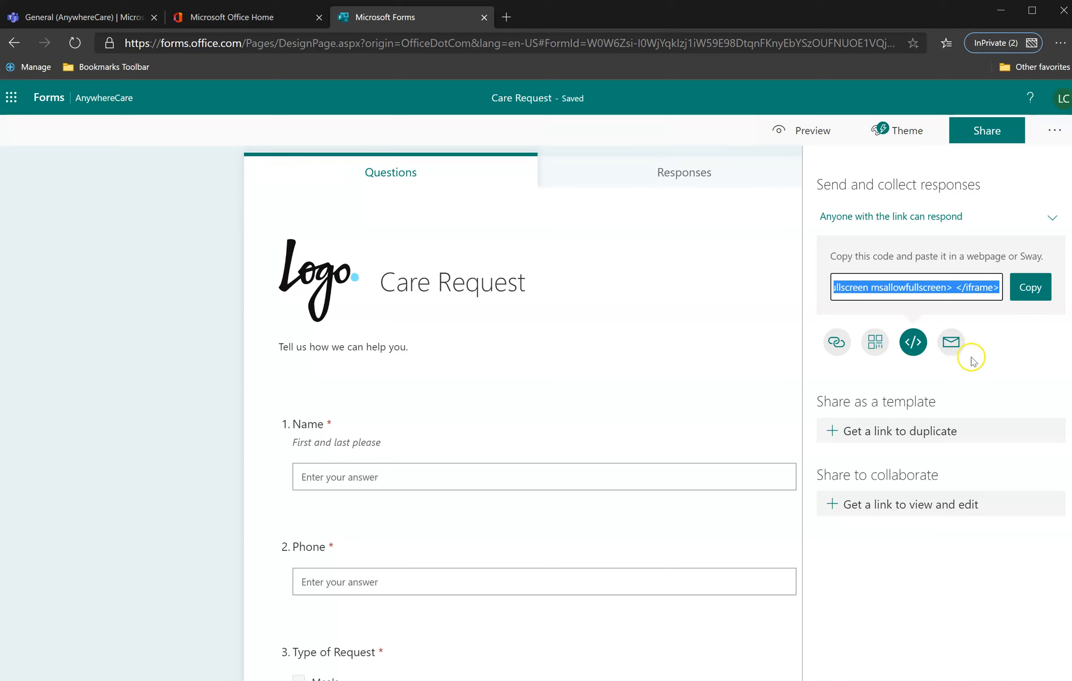
left_click(951, 353)
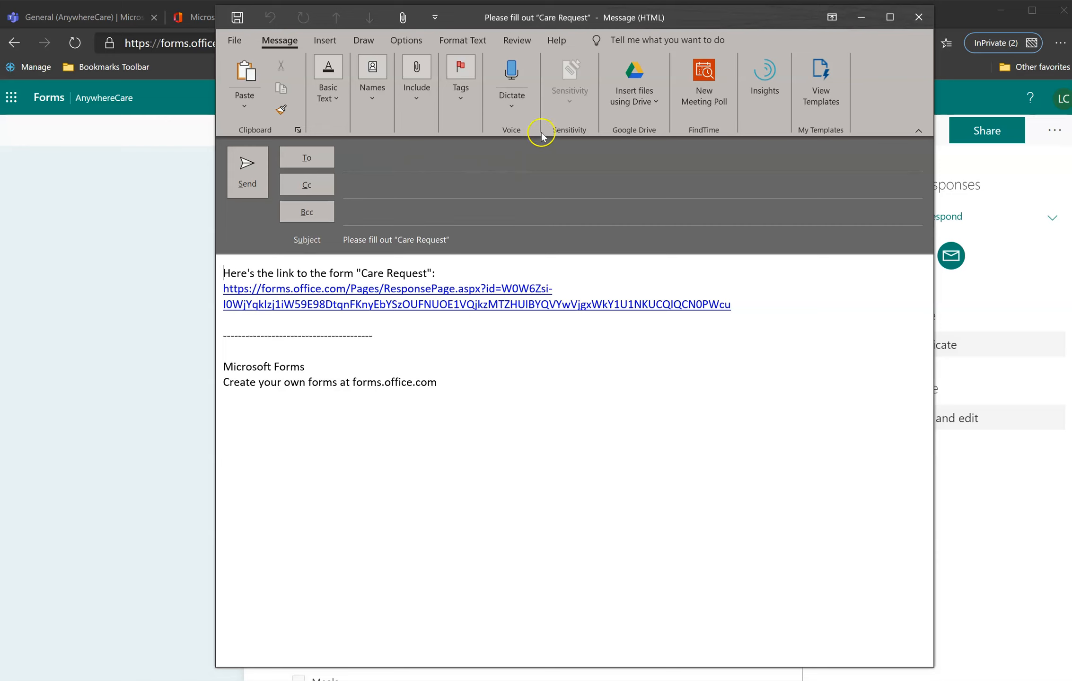
left_click(917, 23)
left_click(544, 396)
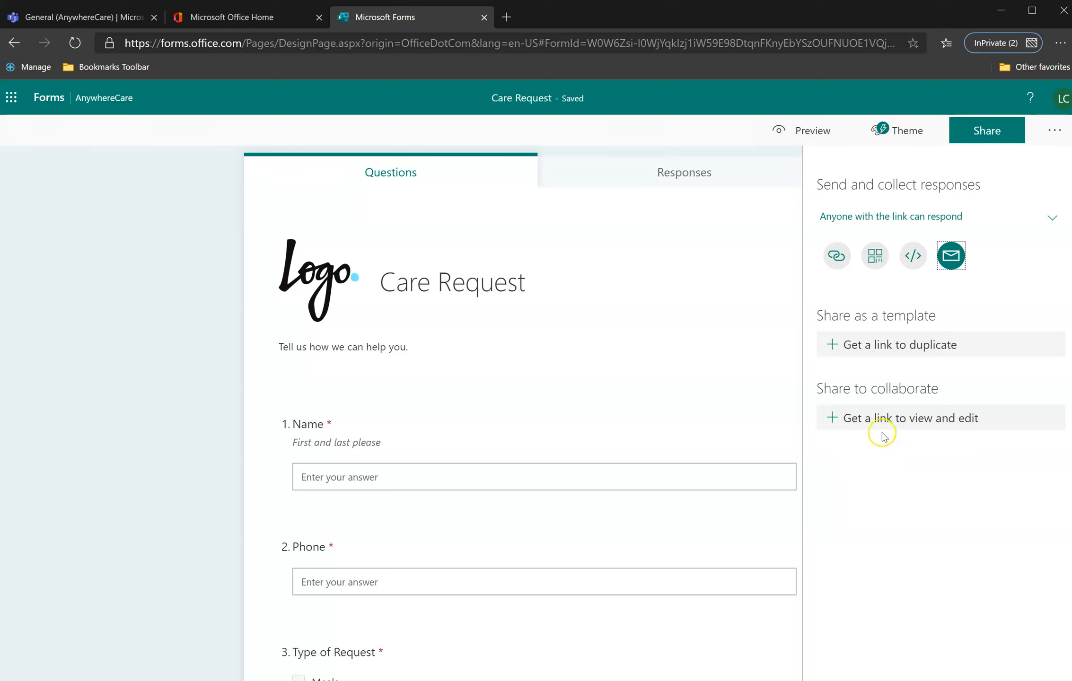
Create a collaboration link letting Office 365 work or school users view and edit Care Request
left_click(835, 429)
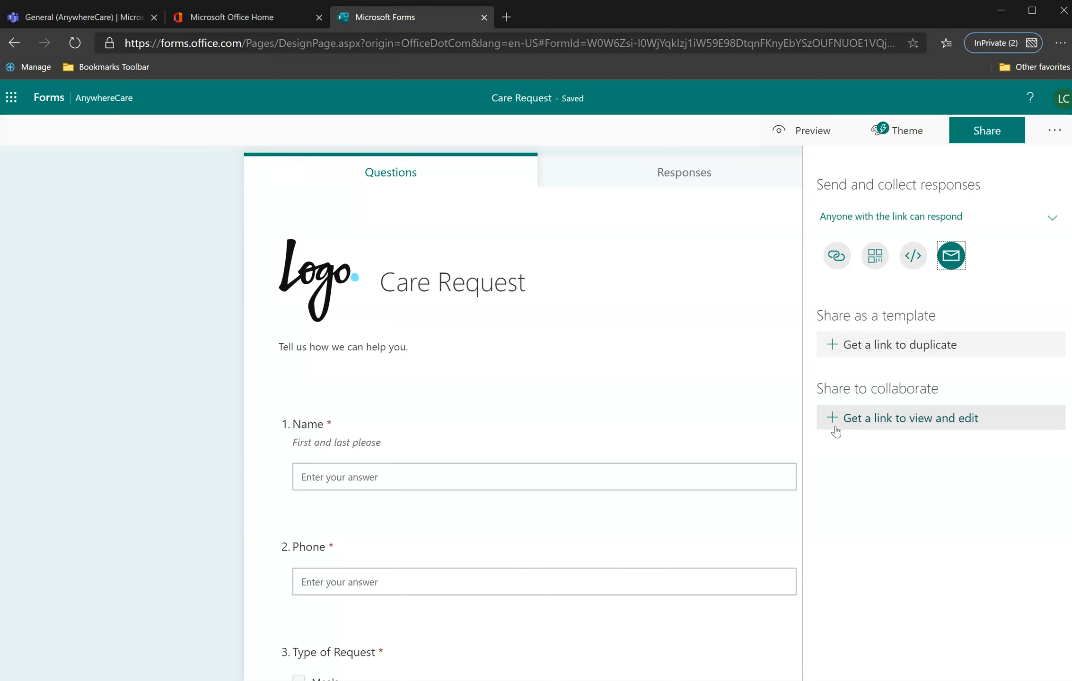
left_click(879, 437)
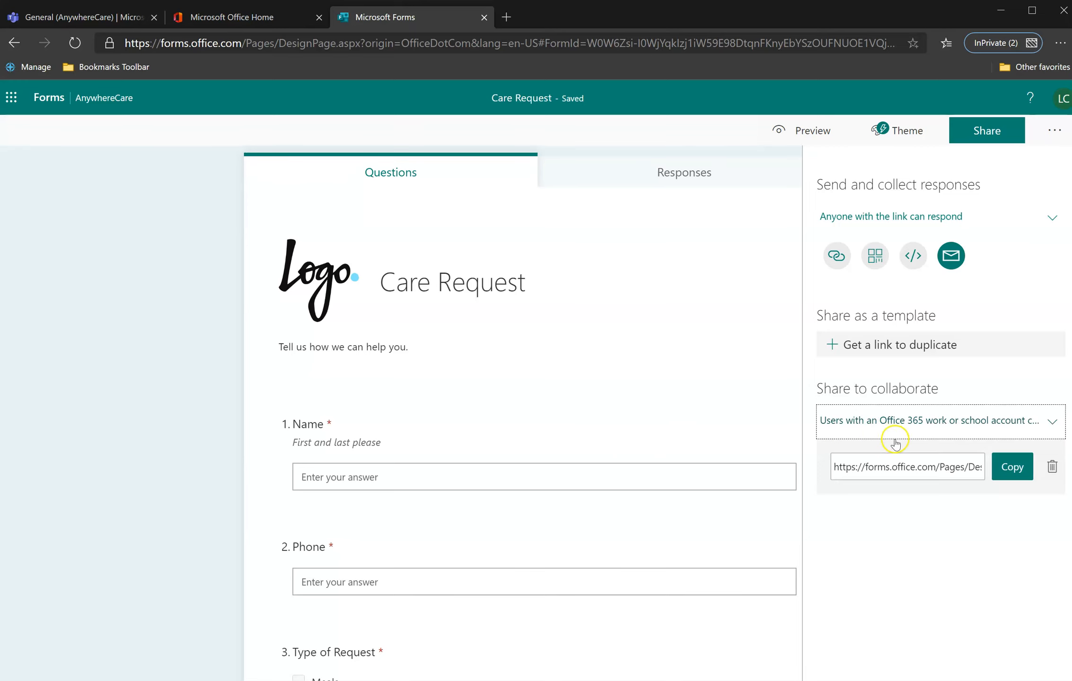
left_click(906, 431)
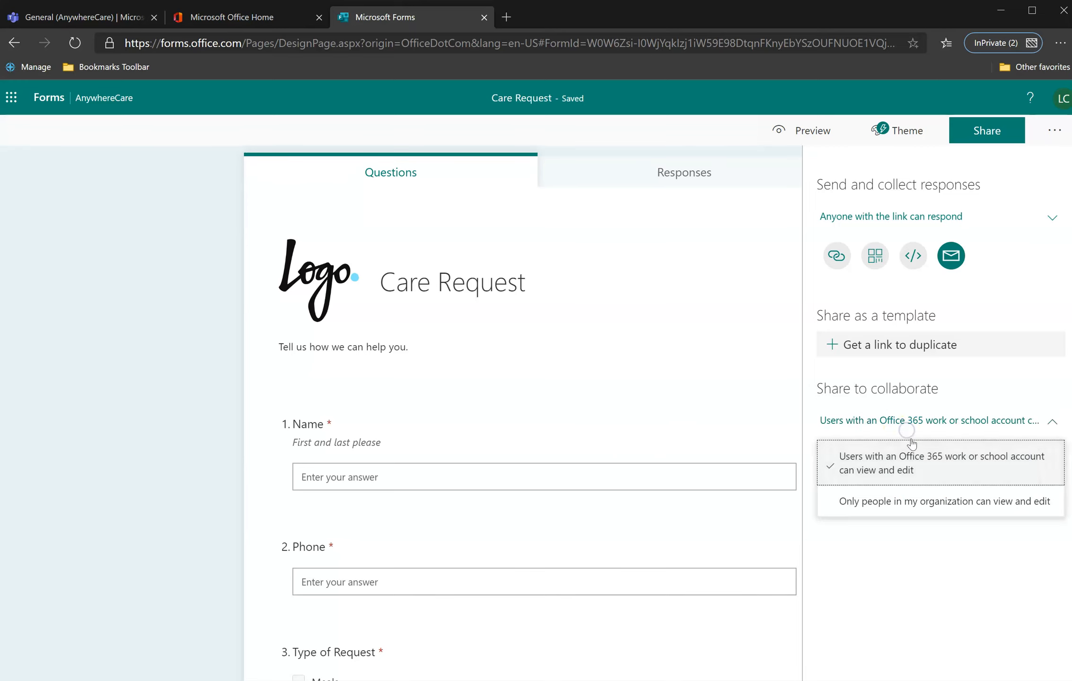
left_click(911, 471)
left_click(922, 472)
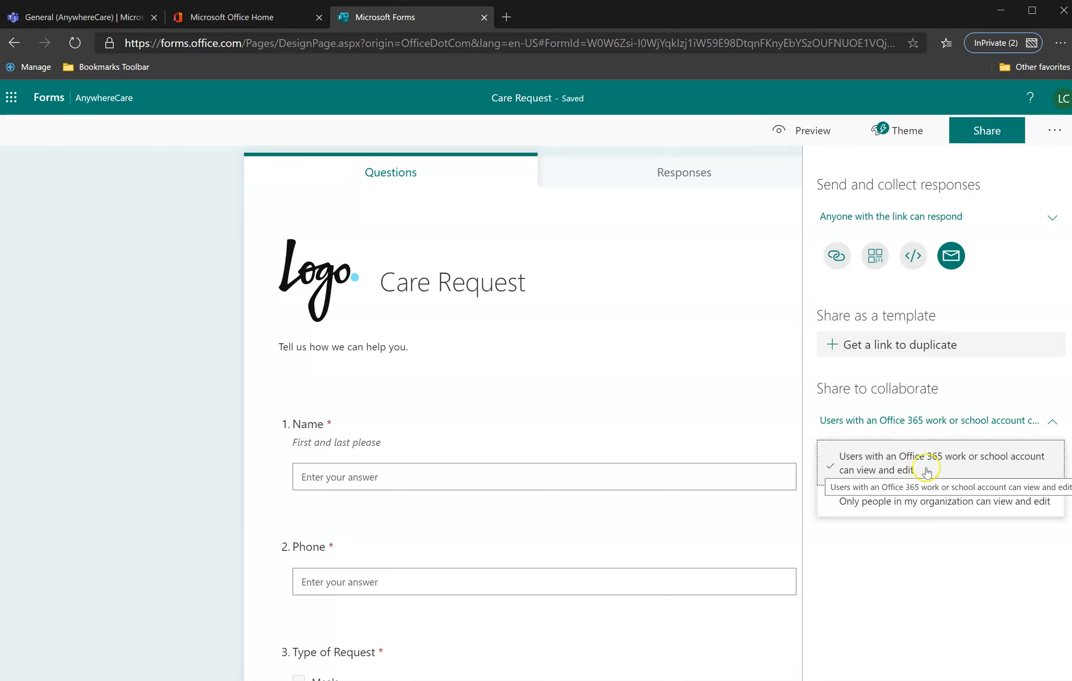
left_click(930, 544)
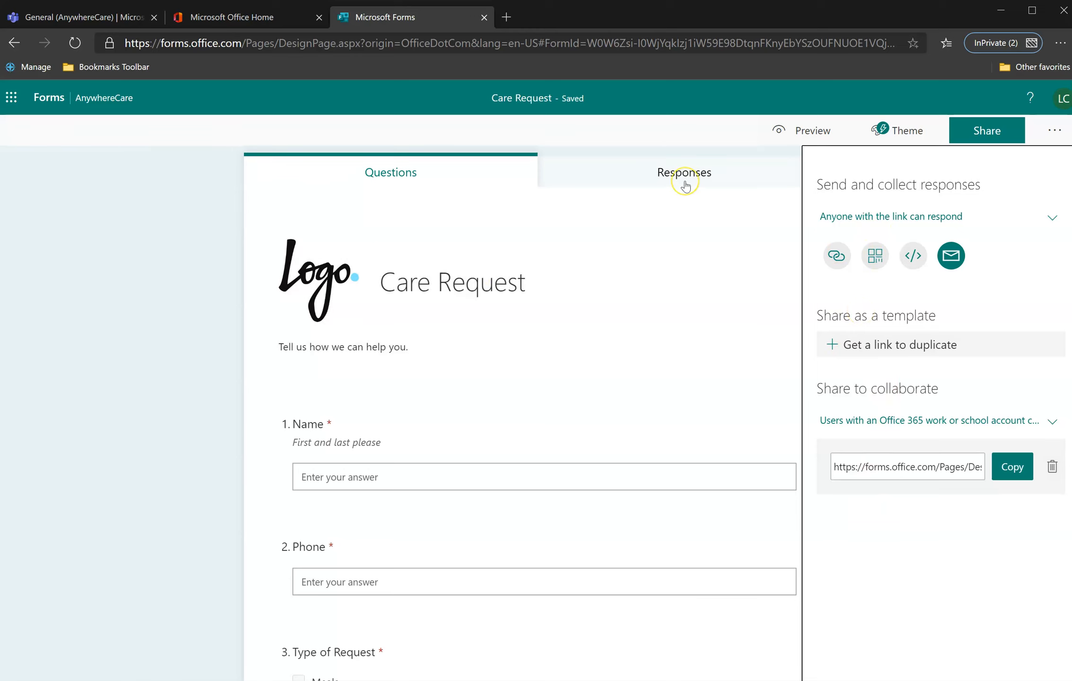
Preview the form and enter a respondent's name and phone number
left_click(961, 132)
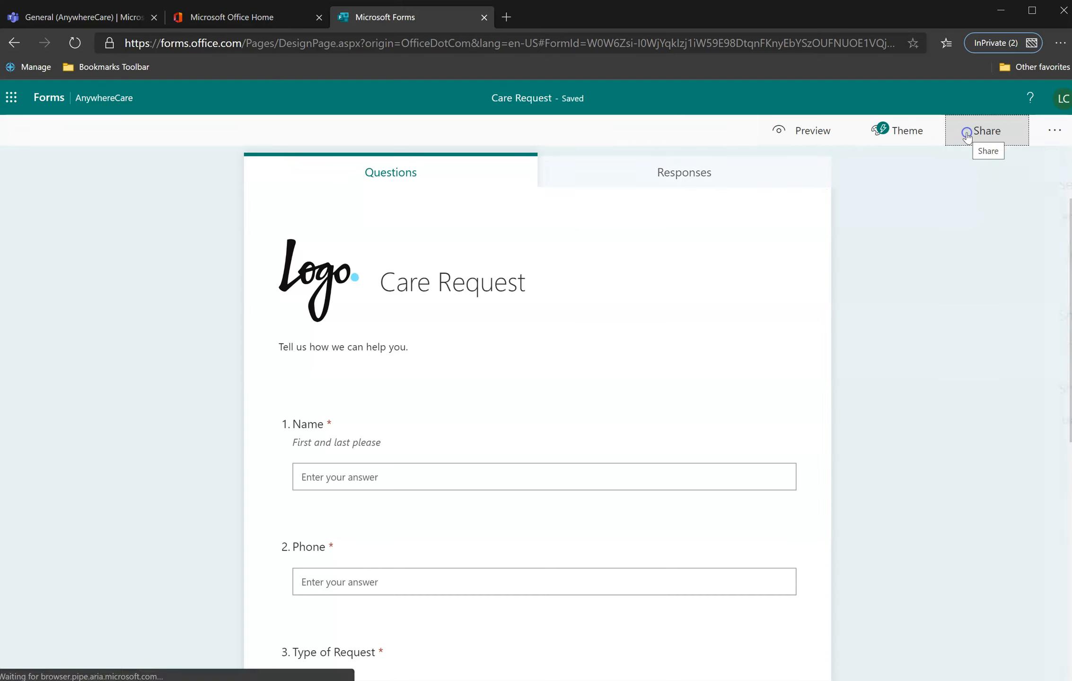
left_click(789, 135)
left_click(360, 423)
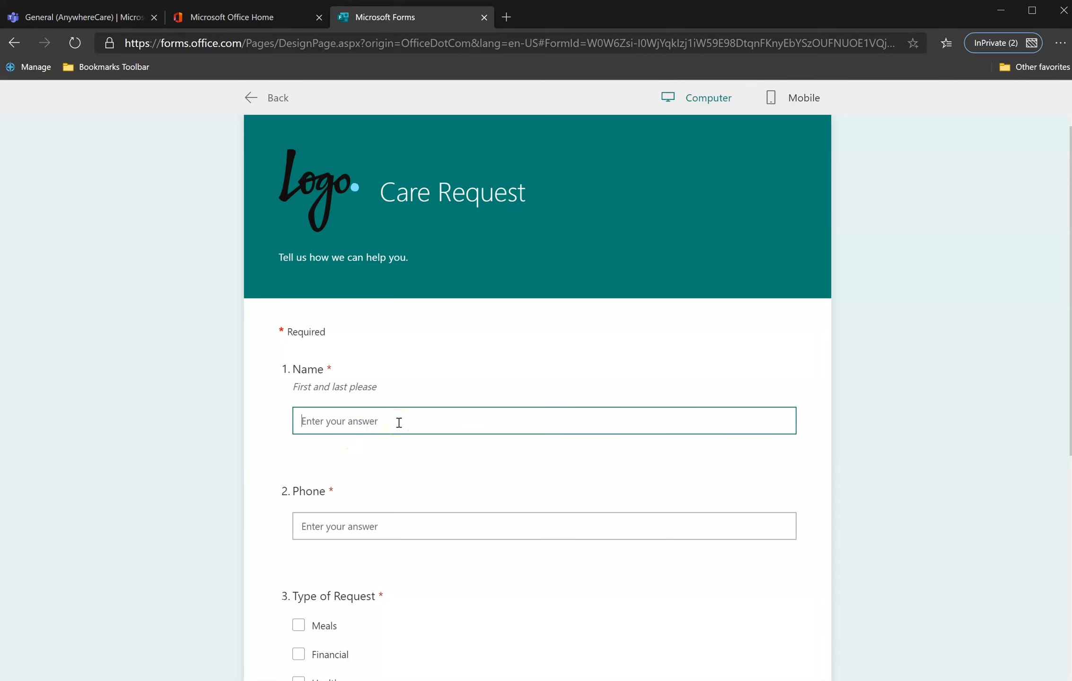
type("Spongebob Squarepant")
type("s")
left_click(400, 529)
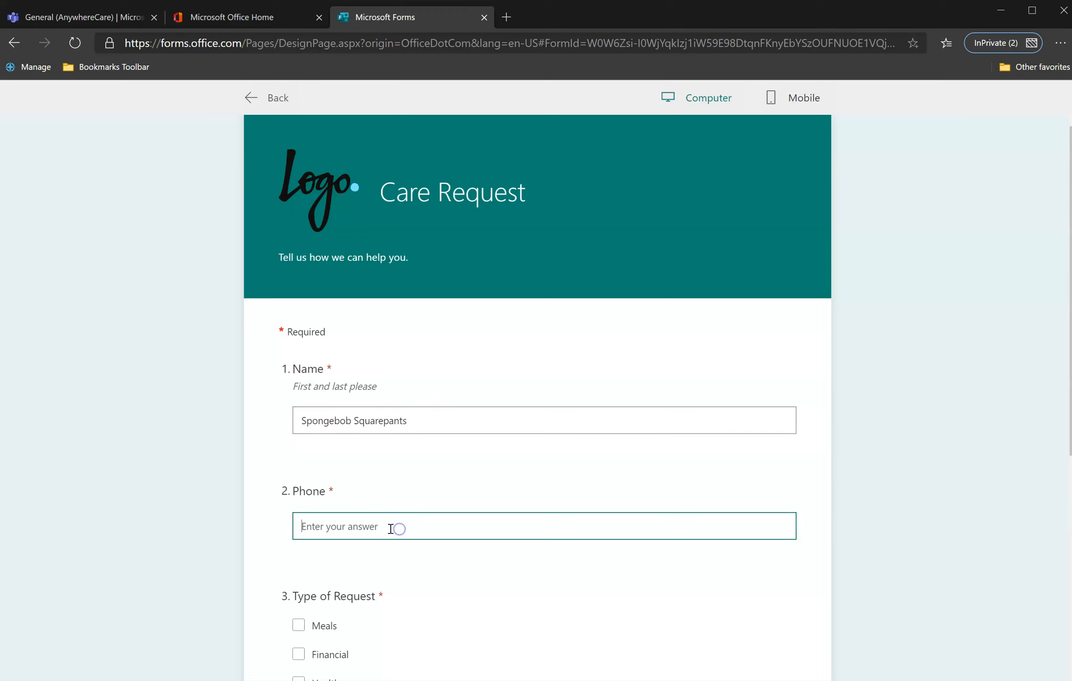
type("615-123-4567")
Tick Meals as a request type and enter Water as the Other option
scroll(393, 403, "down", 5)
left_click(300, 372)
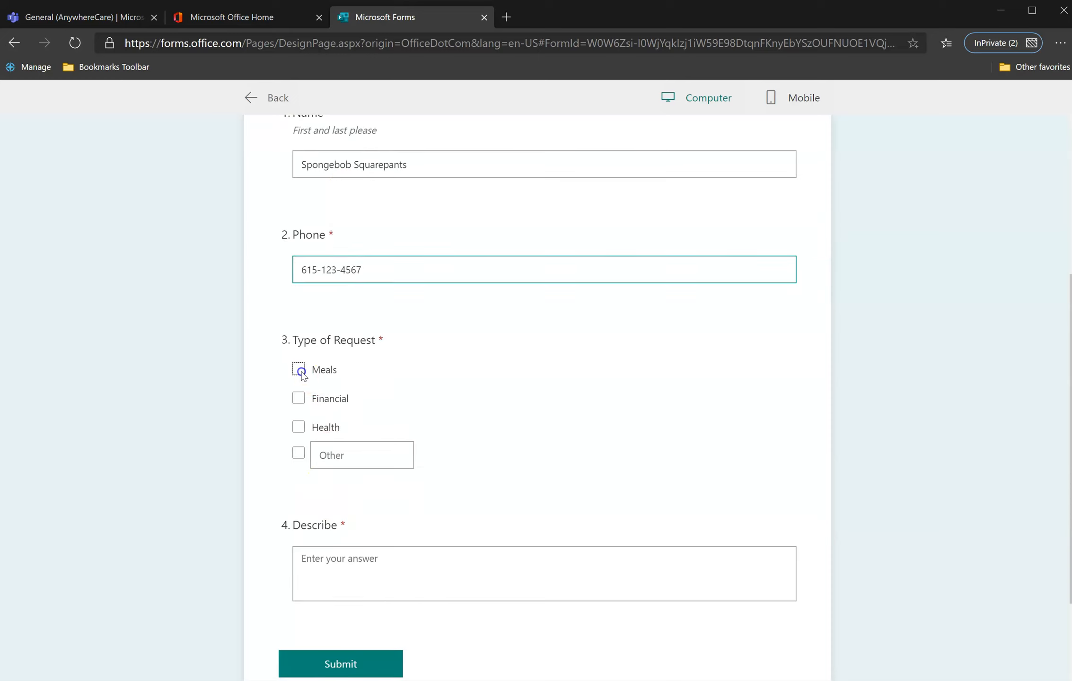
left_click(336, 456)
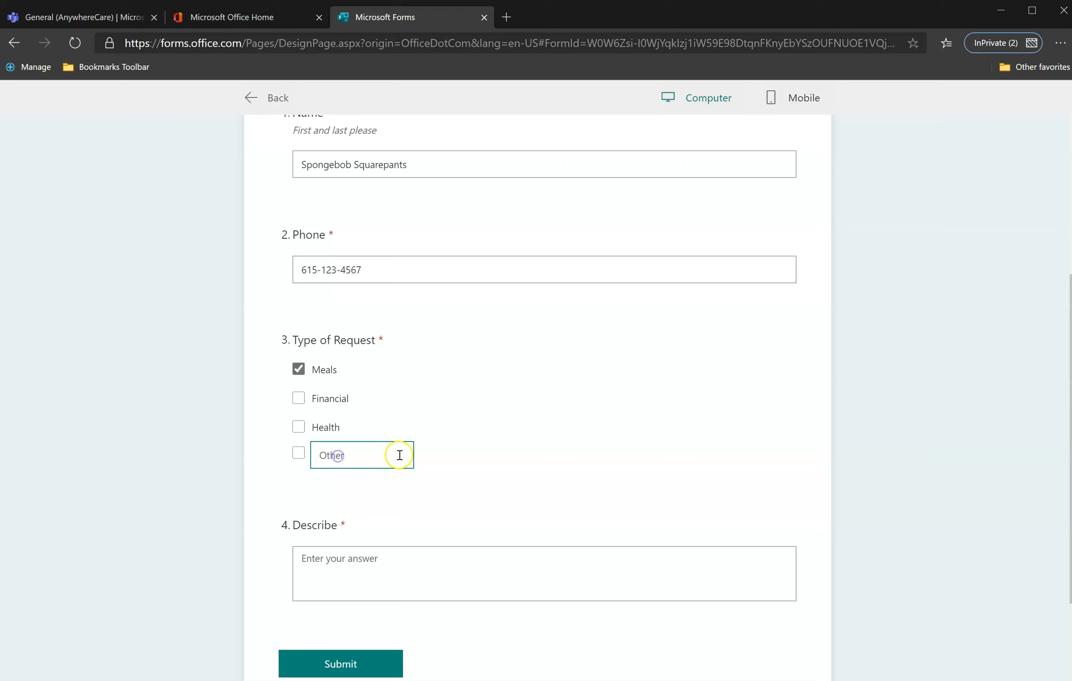
left_click(298, 370)
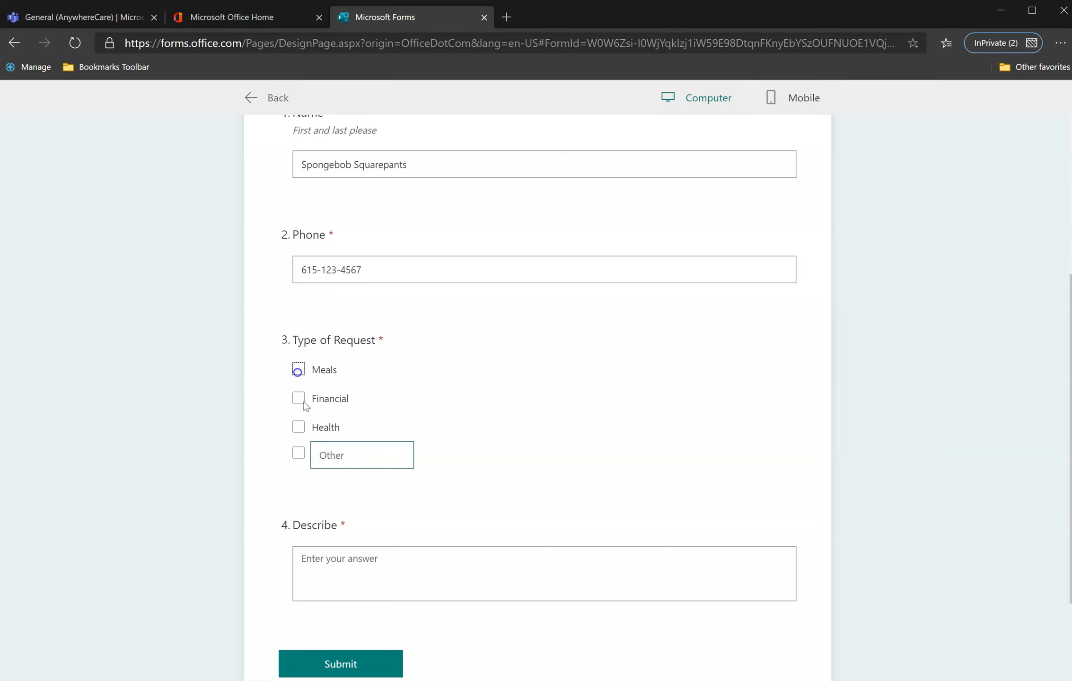
left_click(298, 370)
left_click(336, 453)
type("Water")
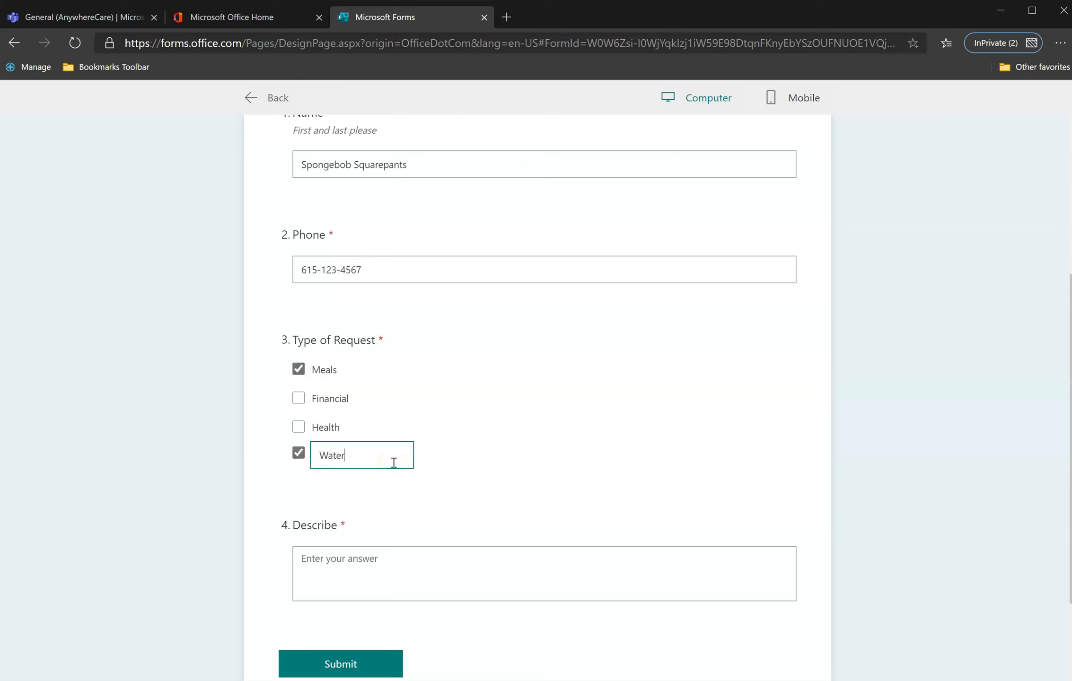
scroll(473, 455, "down", 3)
Describe the request, asking for a crab burger, and submit the test response
left_click(500, 455)
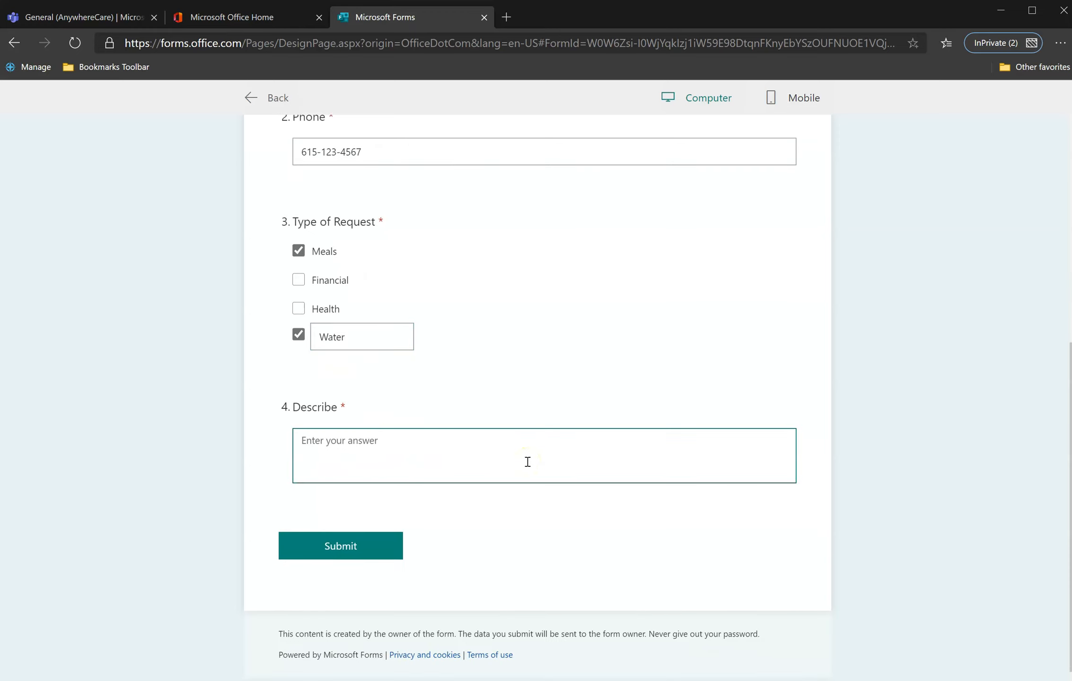
type("Please bring me a crab burger.")
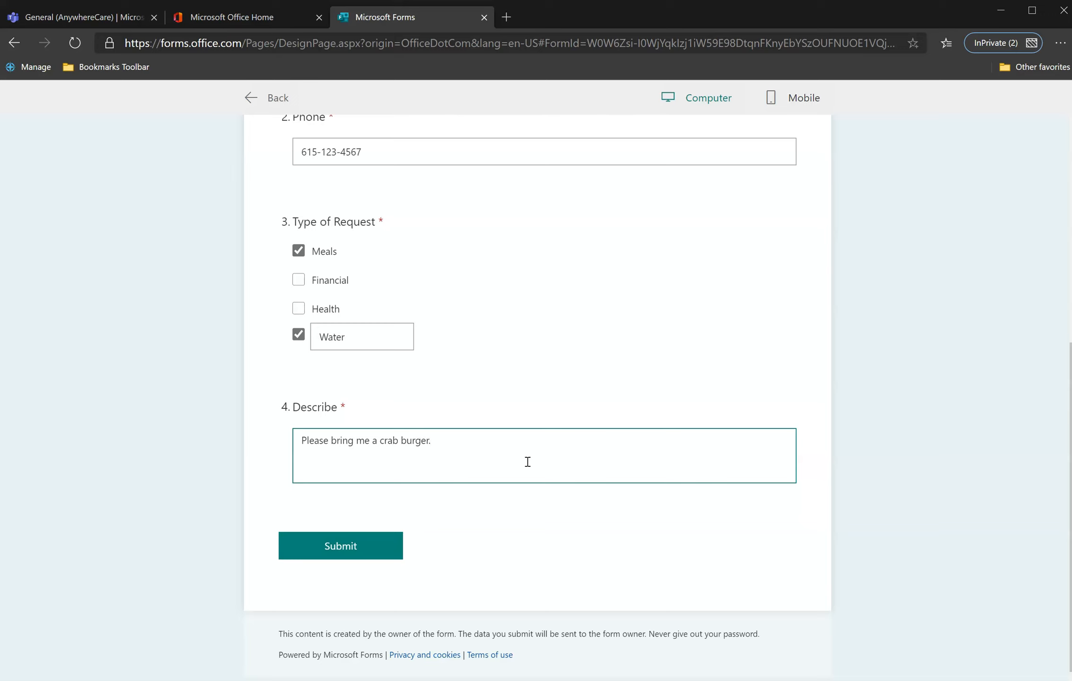
scroll(510, 496, "up", 5)
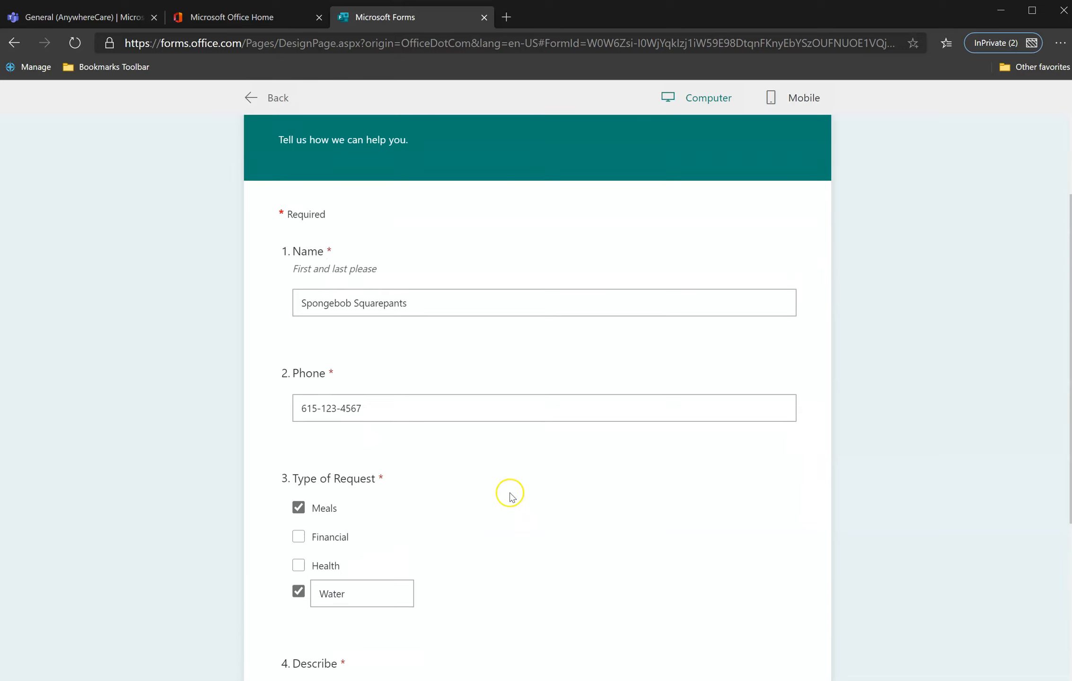
scroll(502, 490, "down", 5)
left_click(339, 674)
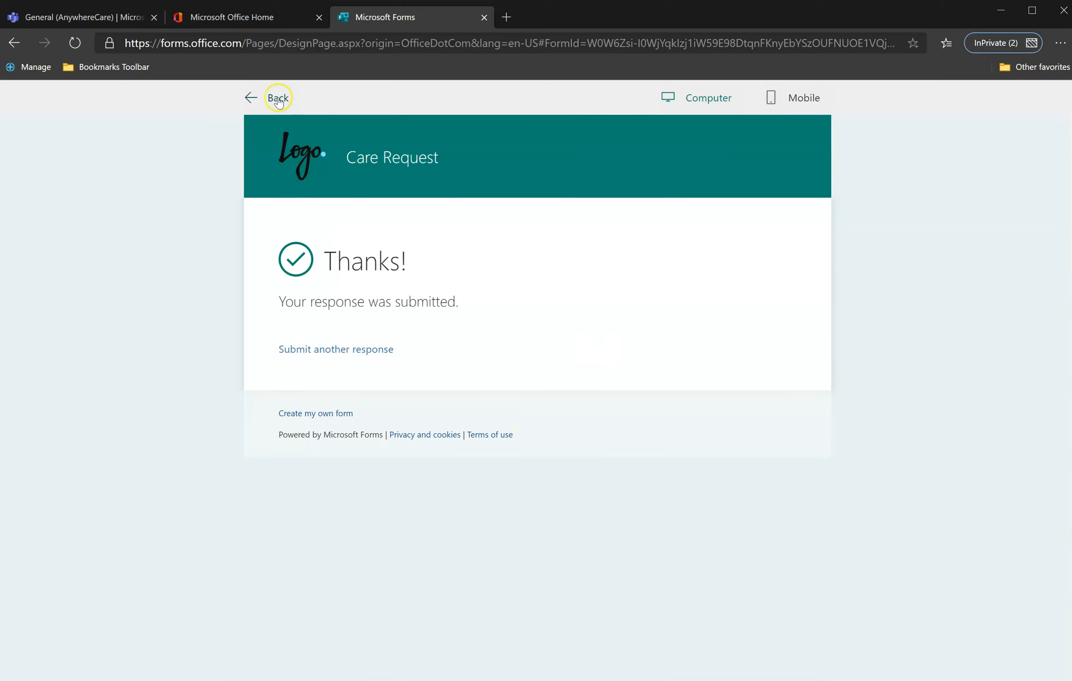
Reload the form and view Responses, showing 1 response averaging 00:52 with per-question results
left_click(259, 101)
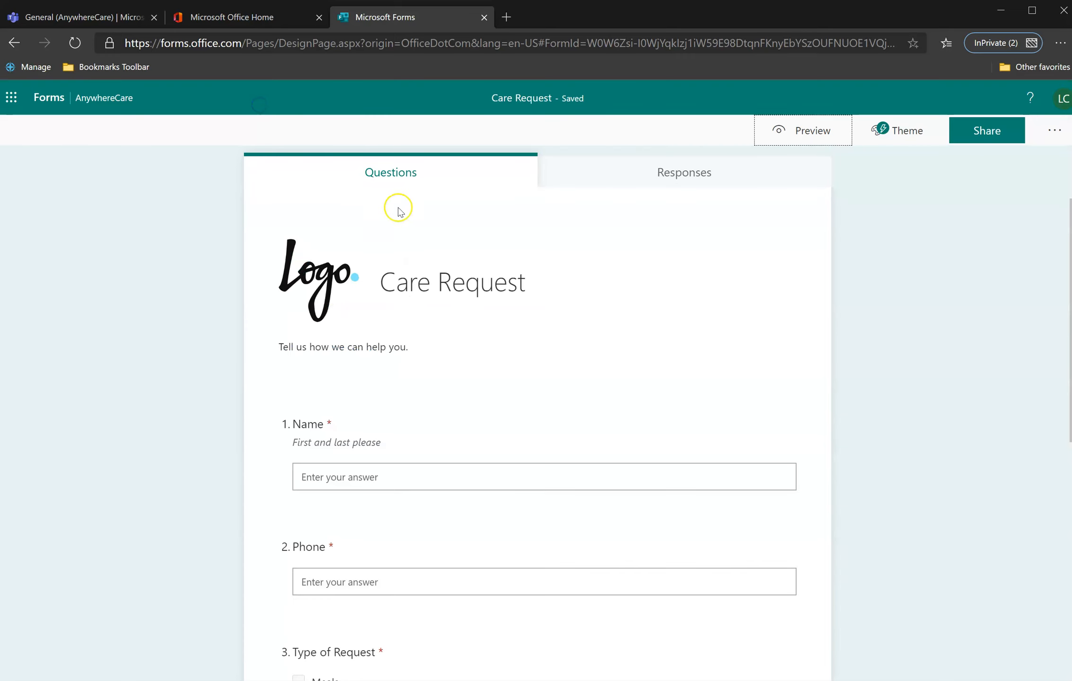
left_click(658, 189)
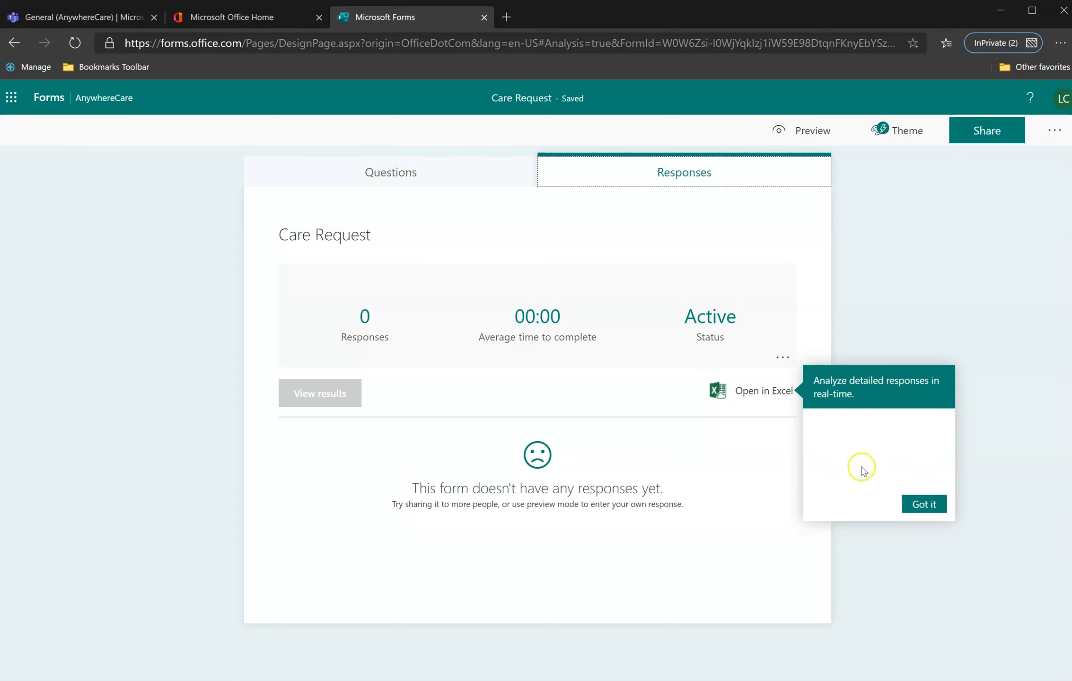
left_click(938, 507)
left_click(428, 173)
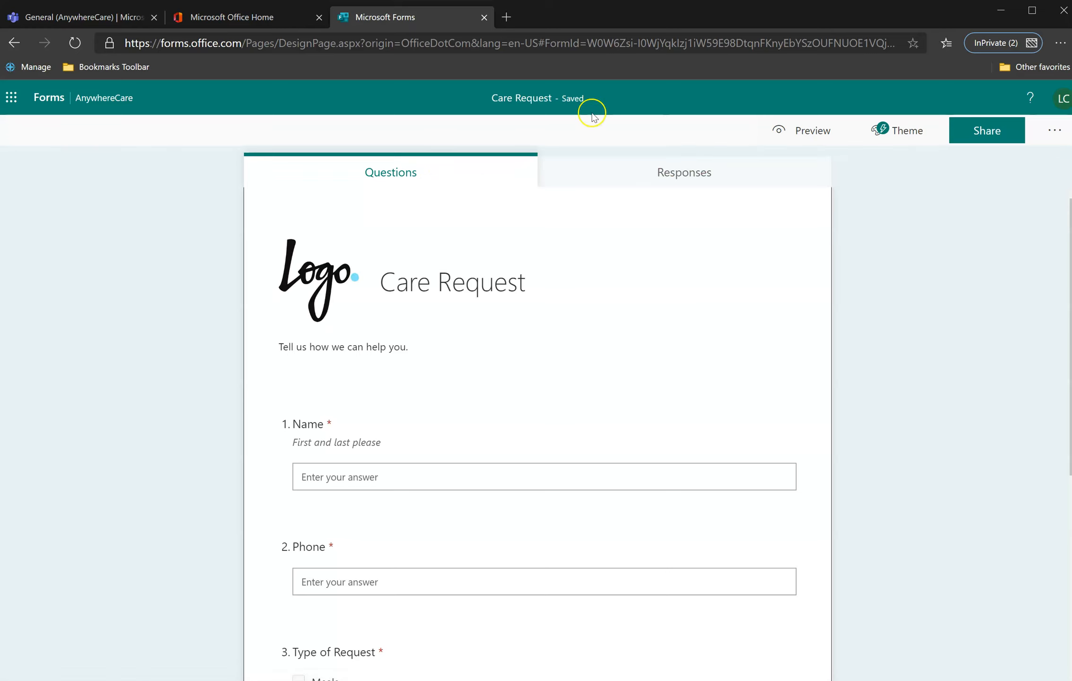
left_click(363, 48)
key("Return")
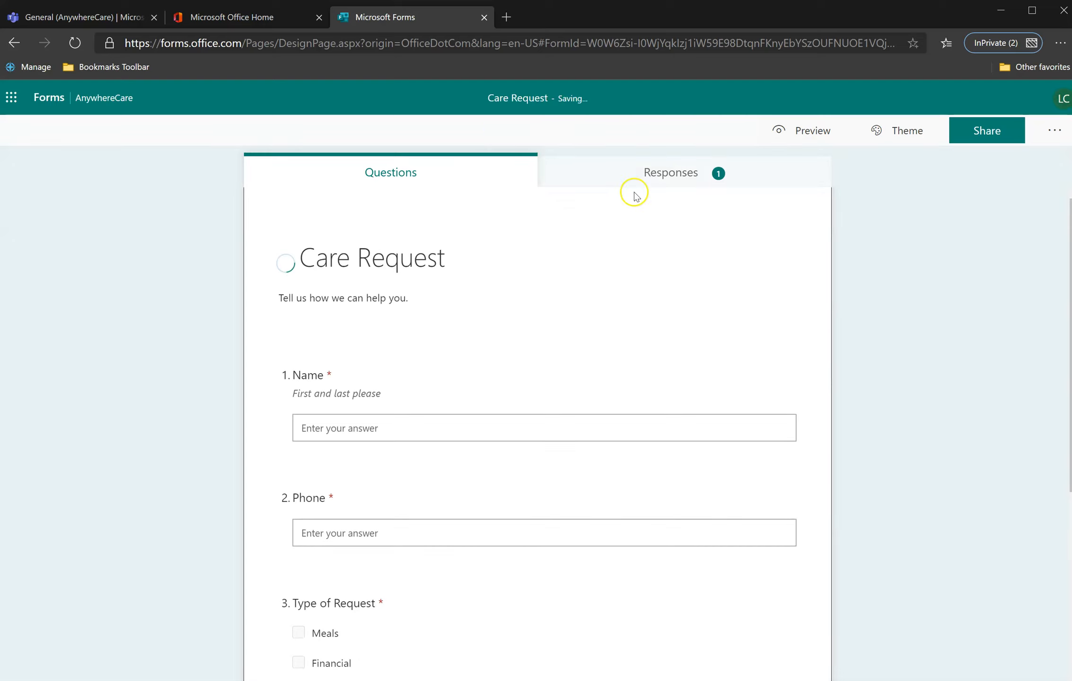
left_click(627, 175)
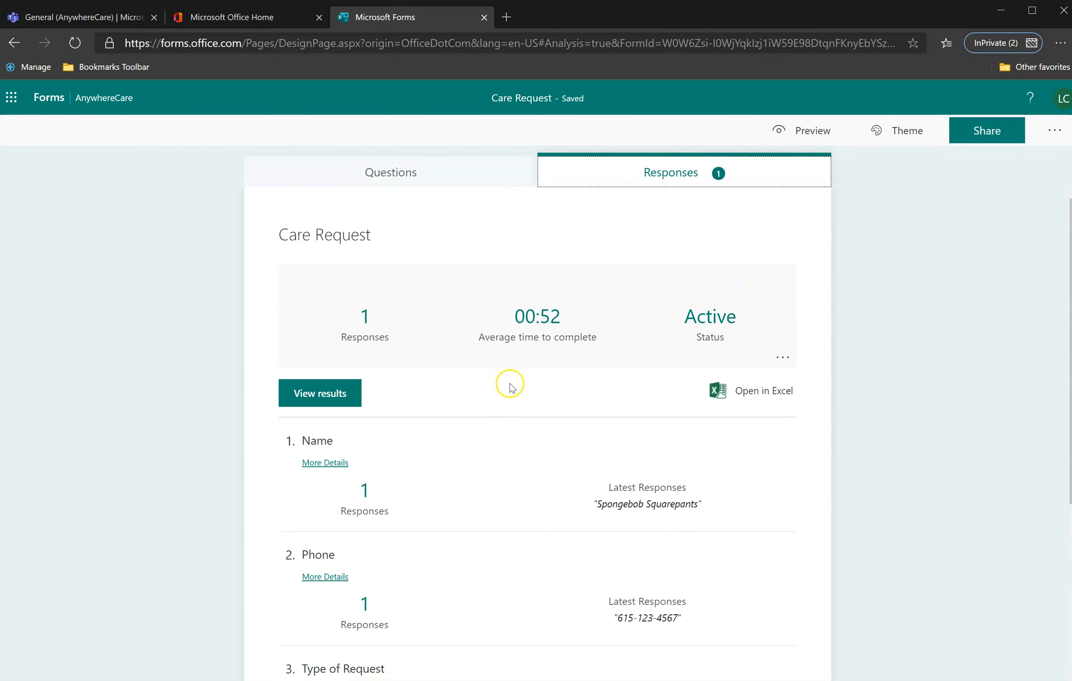
scroll(511, 380, "down", 3)
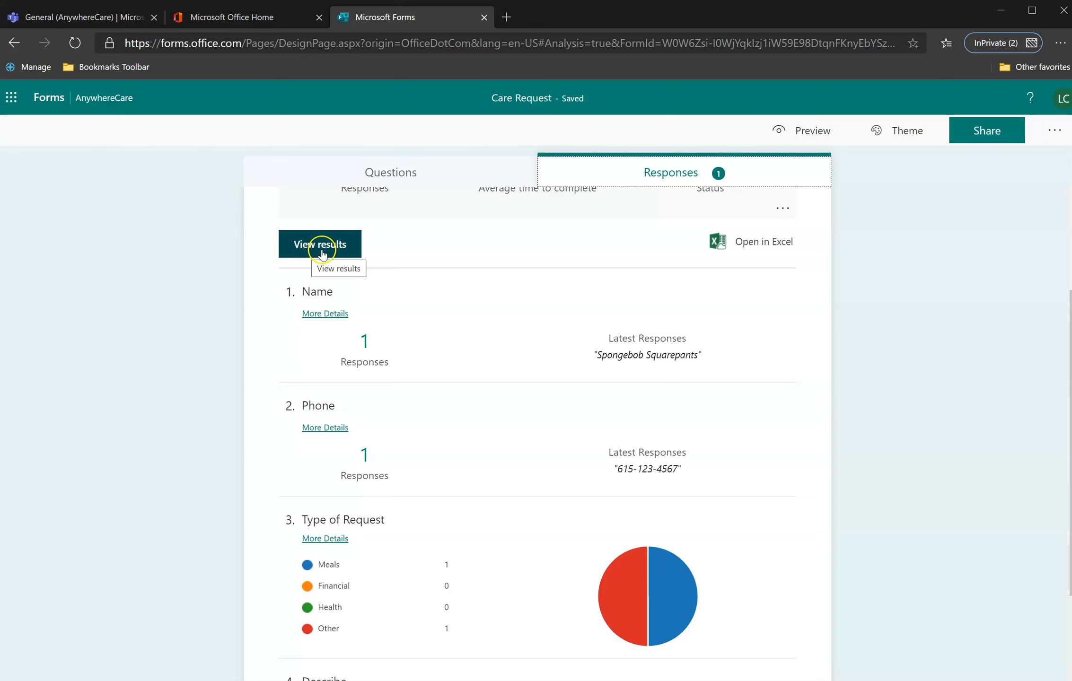
Open the responses workbook in Excel Online, then go to the AnywhereCare site home
left_click(755, 242)
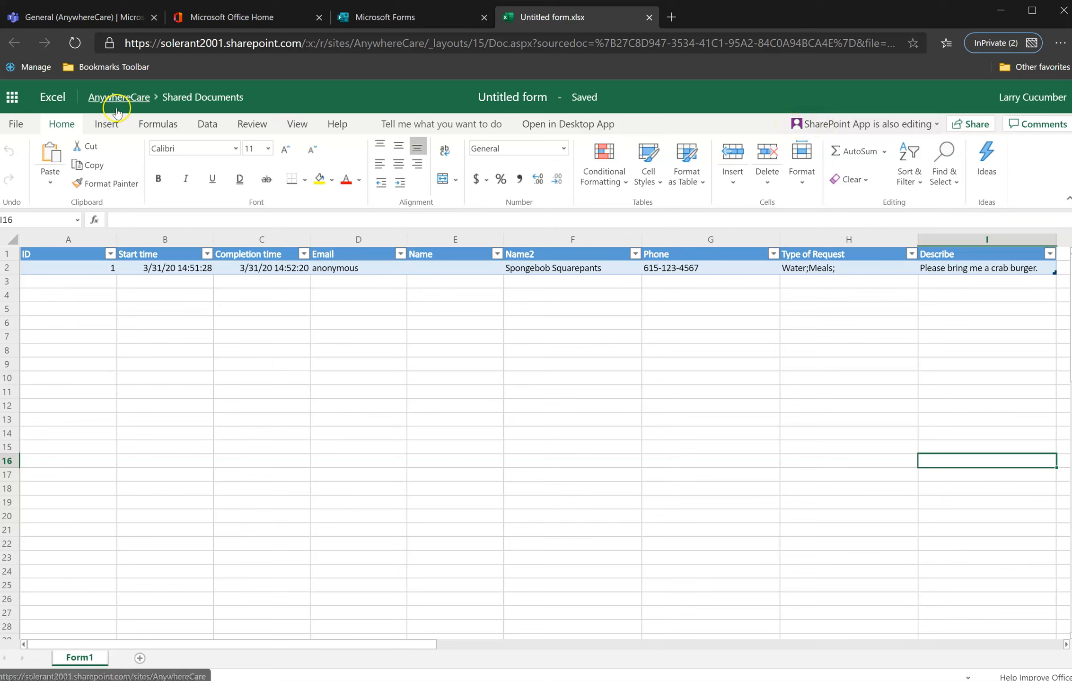
left_click(147, 104)
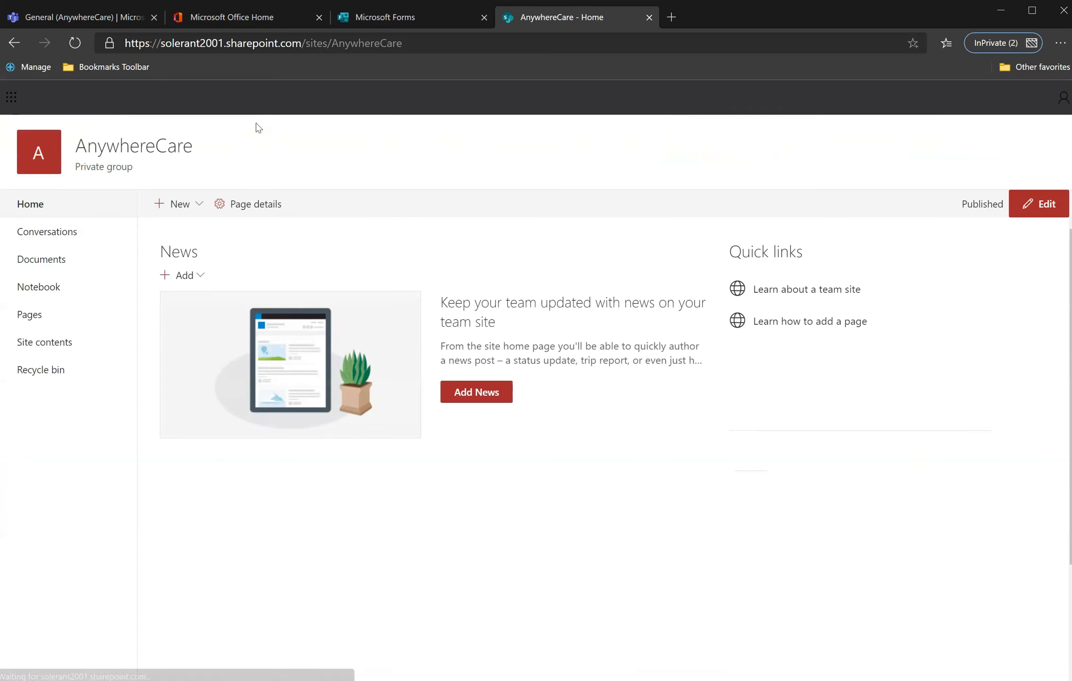
Browse the Documents library, then return to the Untitled form.xlsx workbook via history
left_click(50, 265)
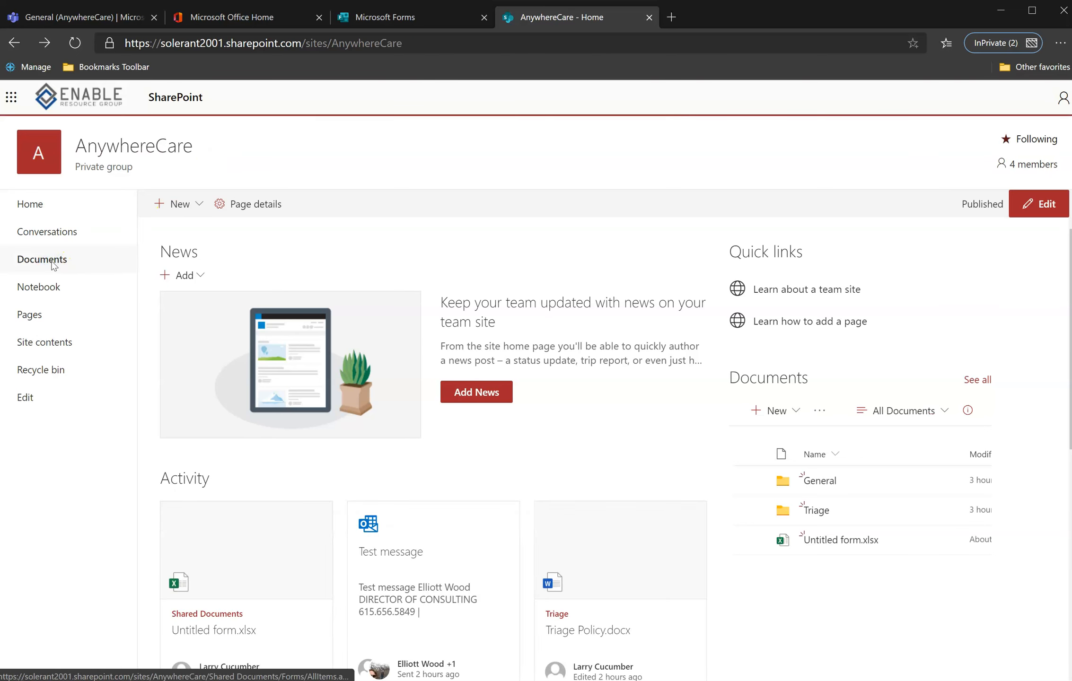
left_click(72, 261)
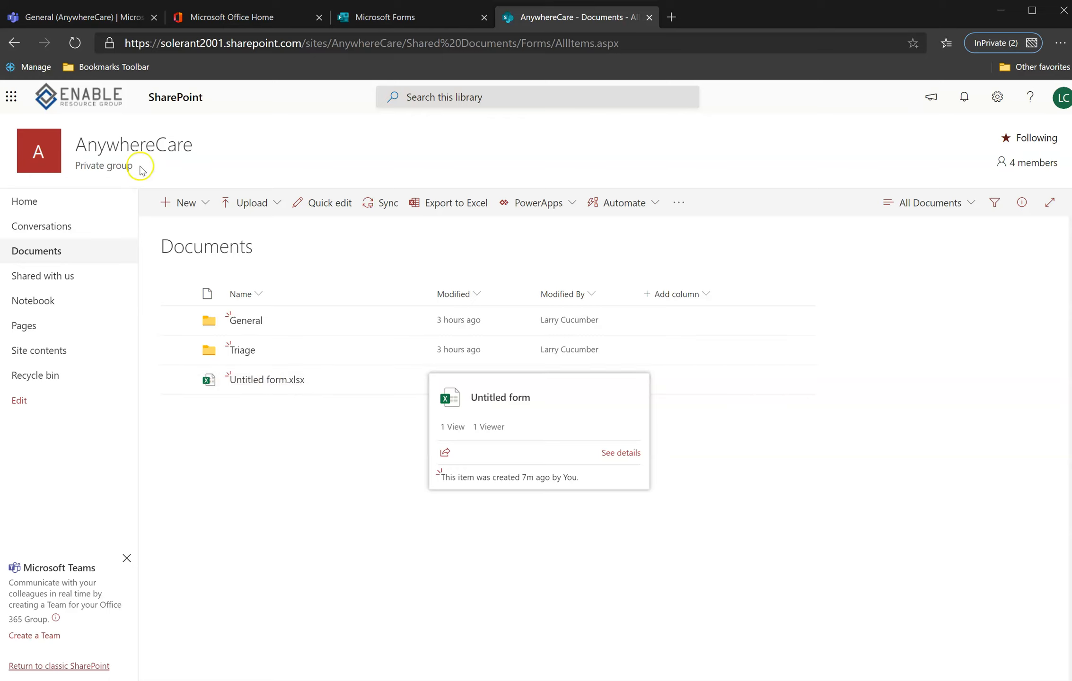
left_click_drag(13, 43, 23, 90)
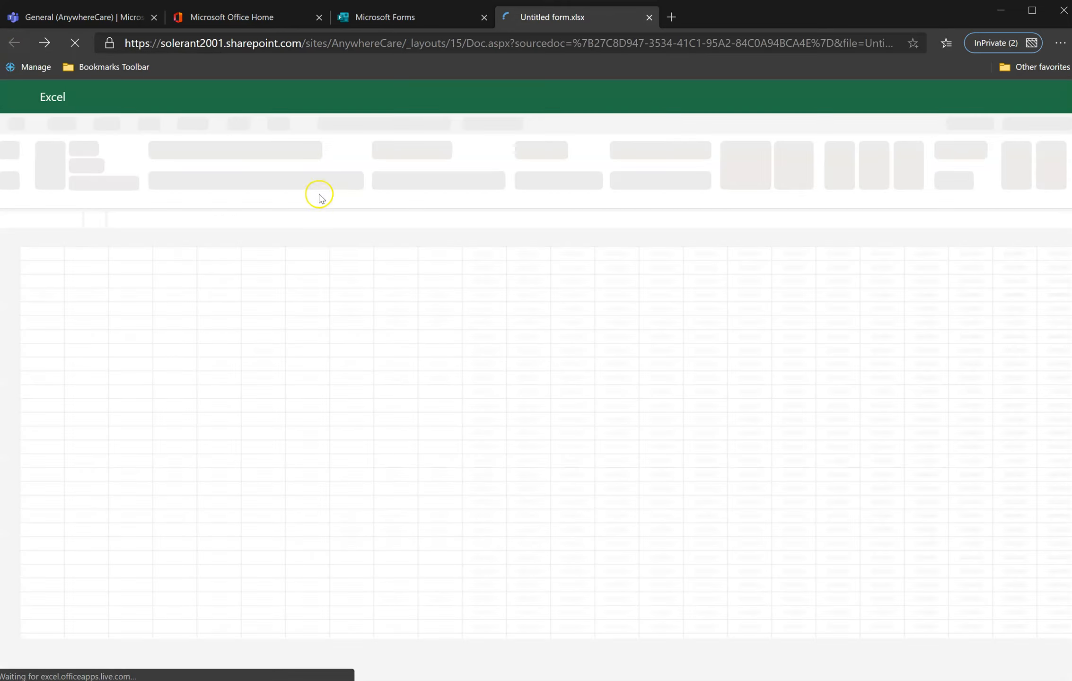
Rename the workbook to 'Care Responses' and return to the Shared Documents library
left_click(512, 100)
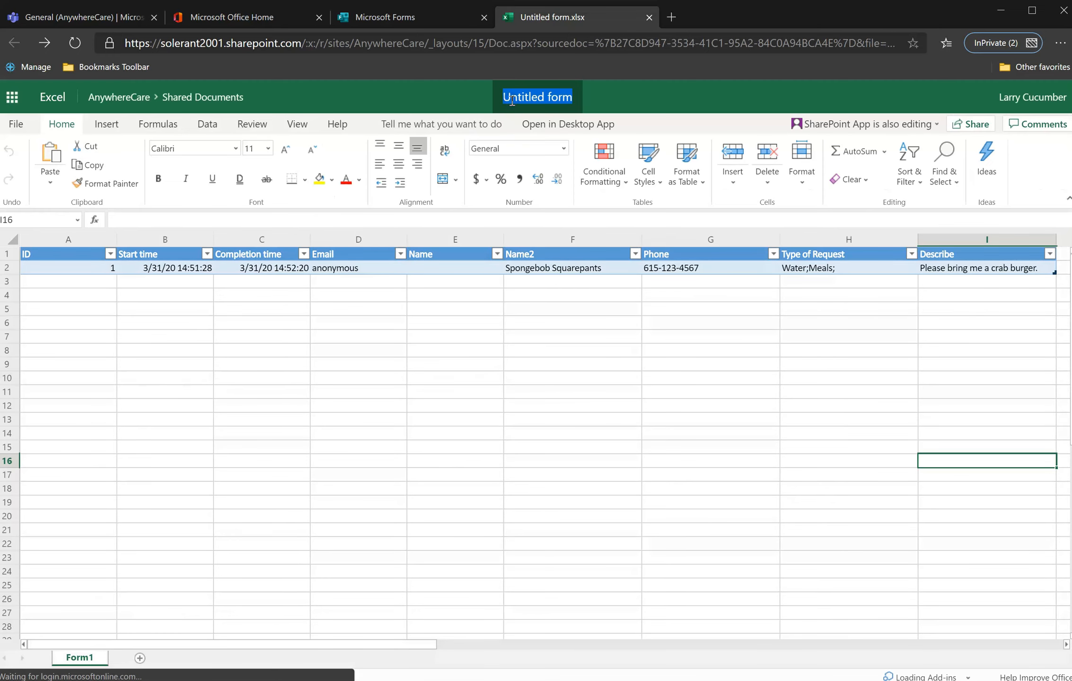
type("Car")
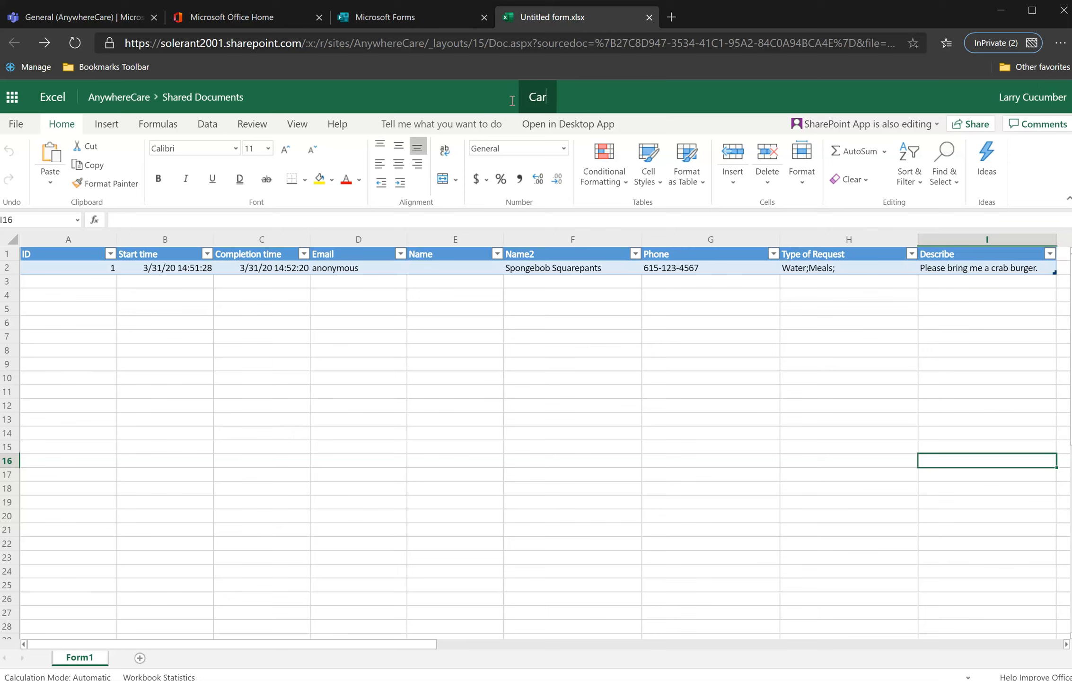
type("e Response")
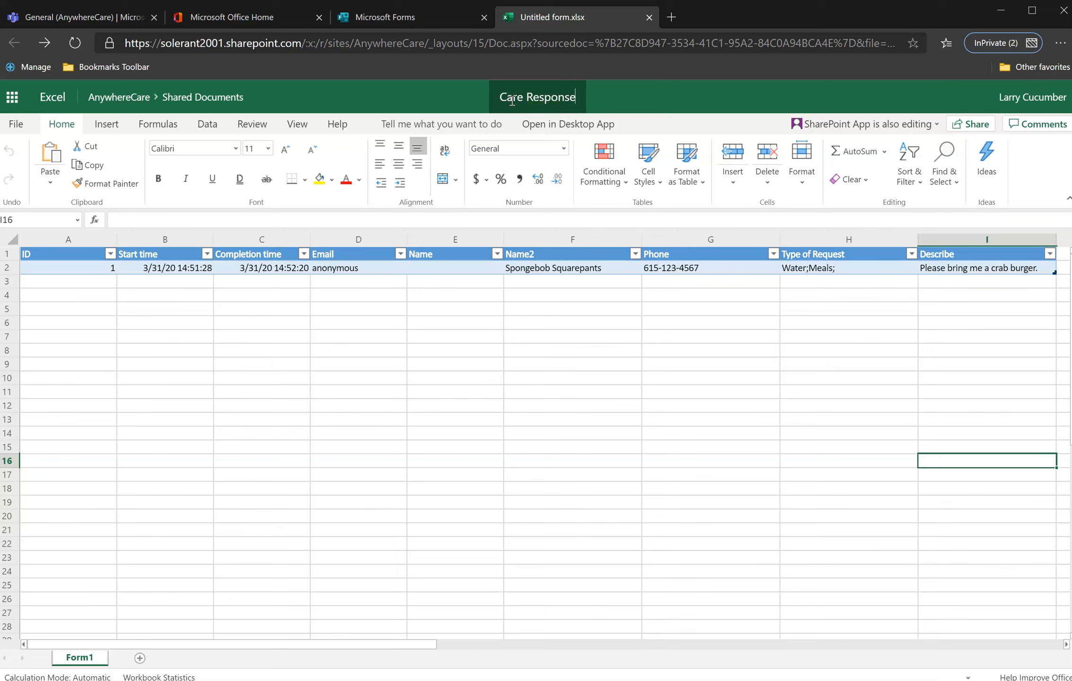
type("s")
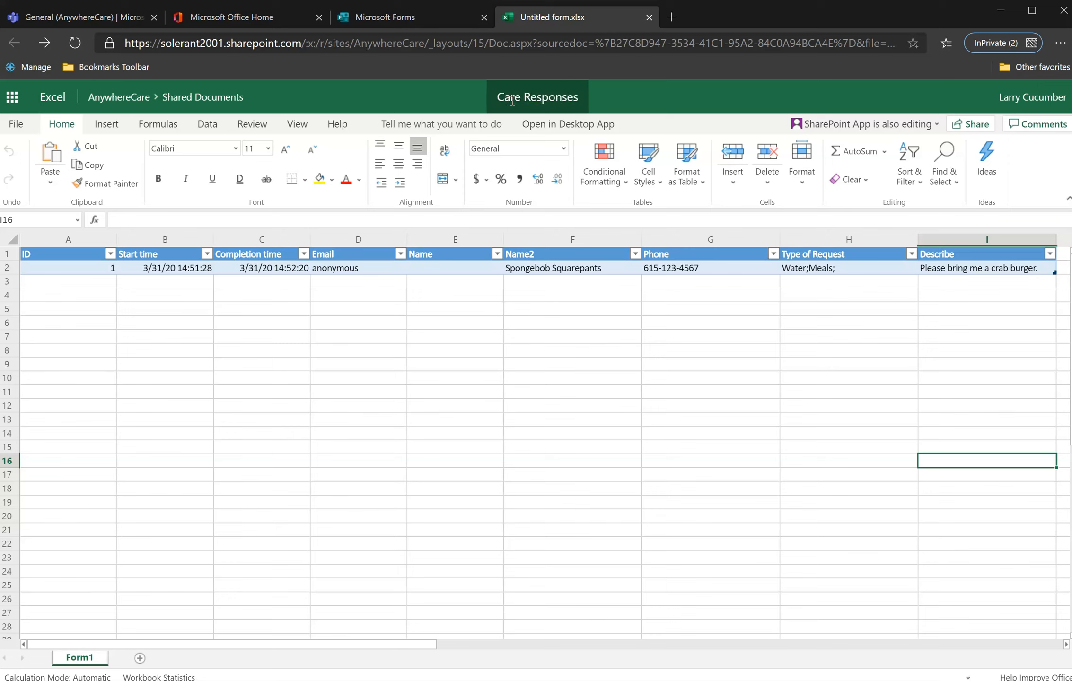
left_click(620, 99)
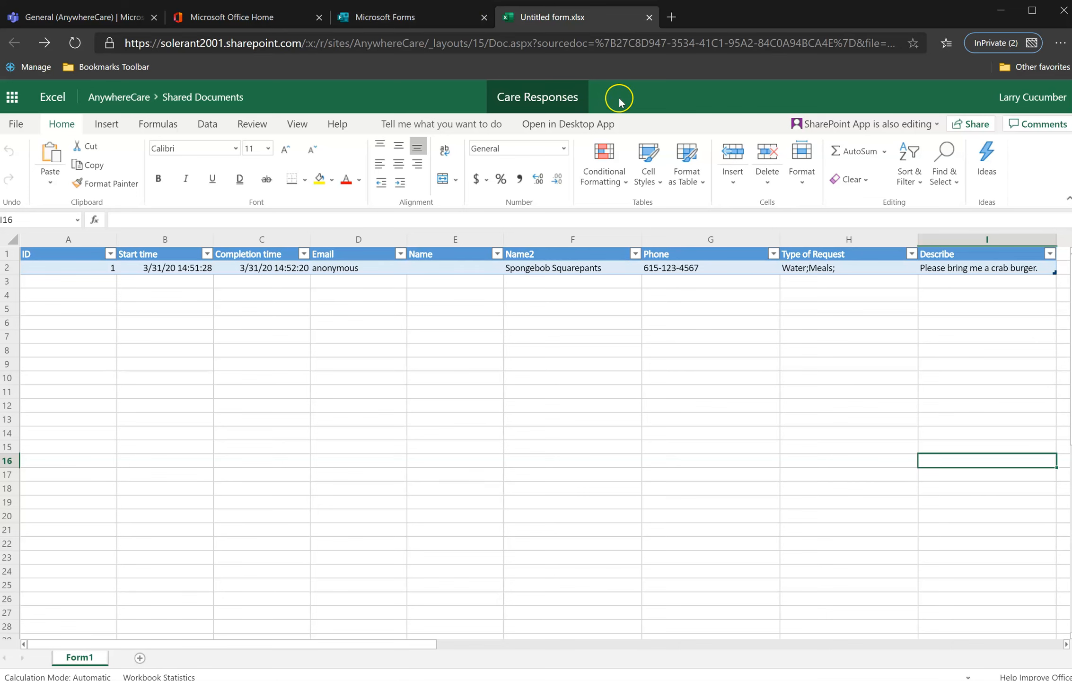
left_click(175, 97)
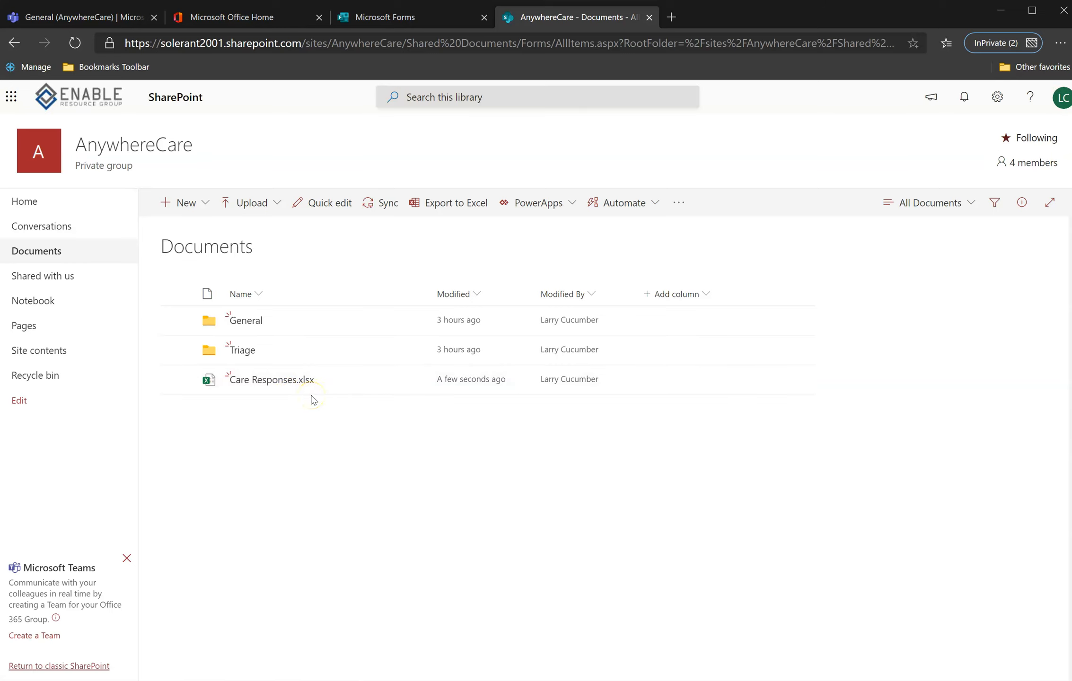
left_click(295, 395)
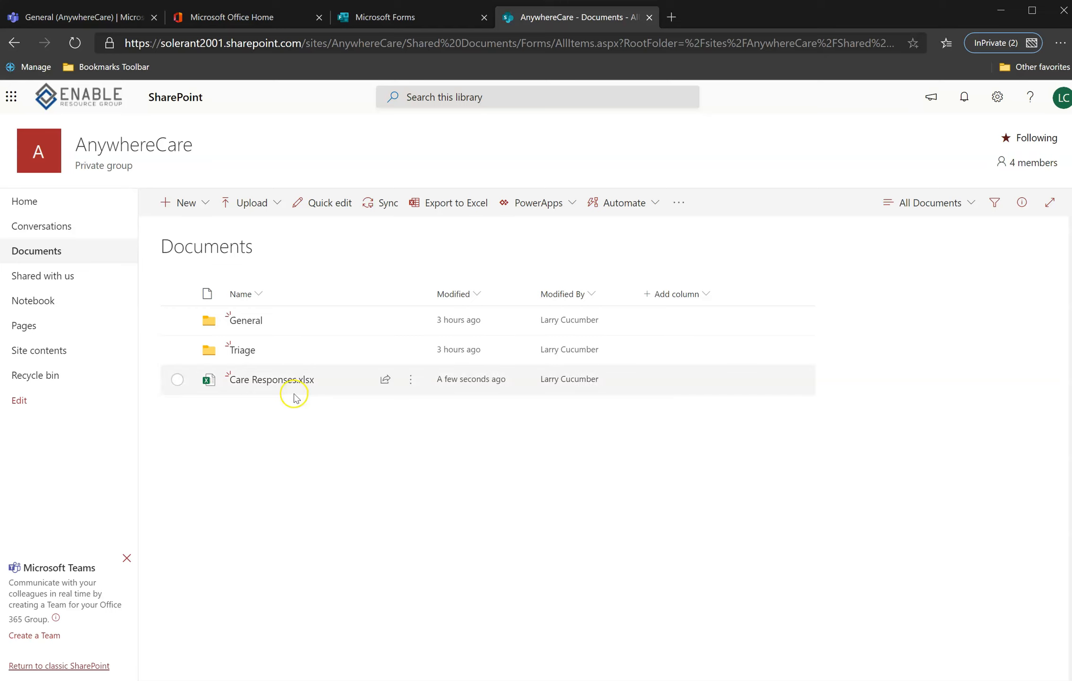
left_click(160, 585)
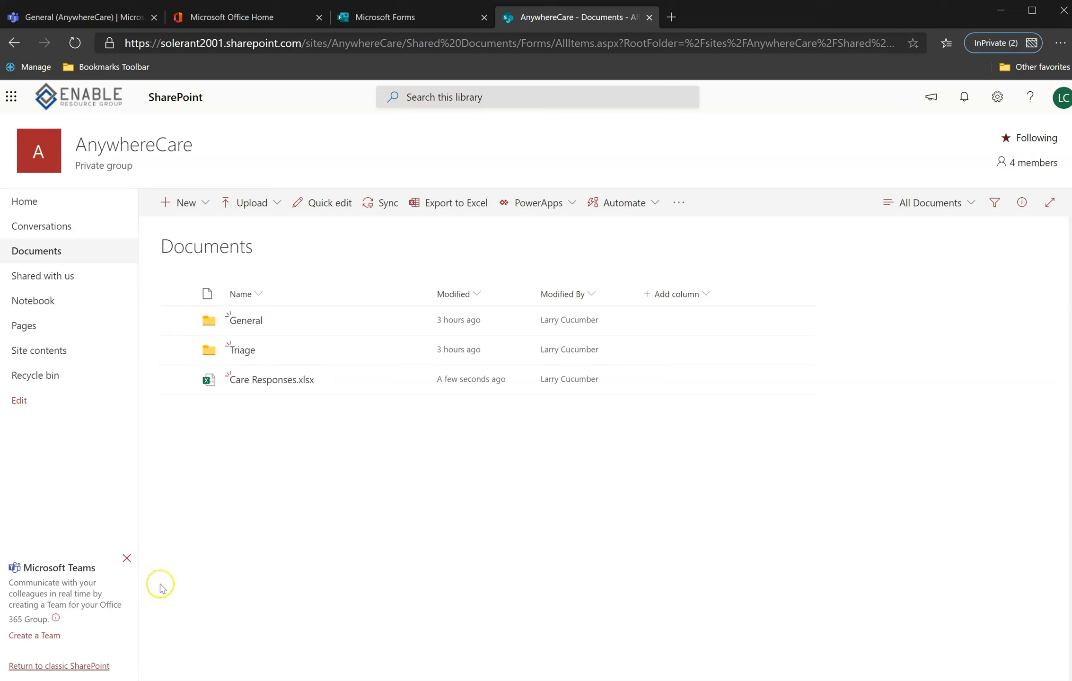